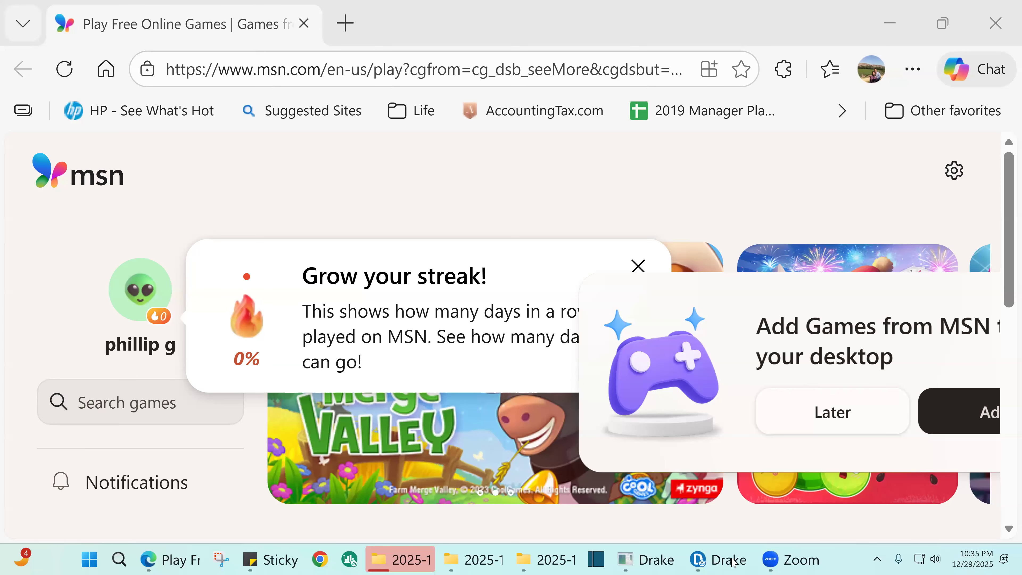
- Bring ABC LLC's Form 1120 View/Print window forward and mark the tax-year date field as reviewed
mouse_move(733, 560)
left_click(731, 443)
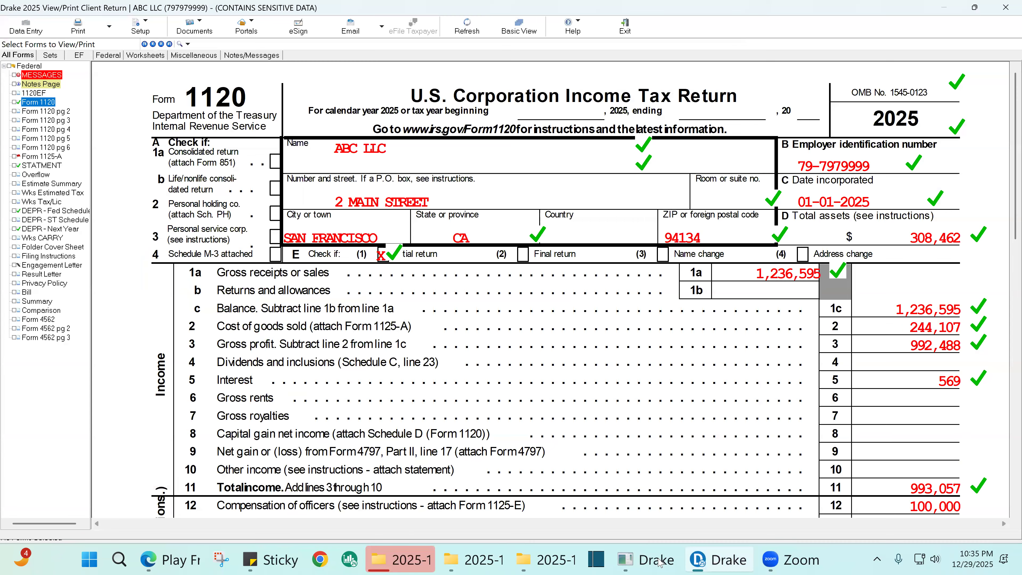
mouse_move(660, 564)
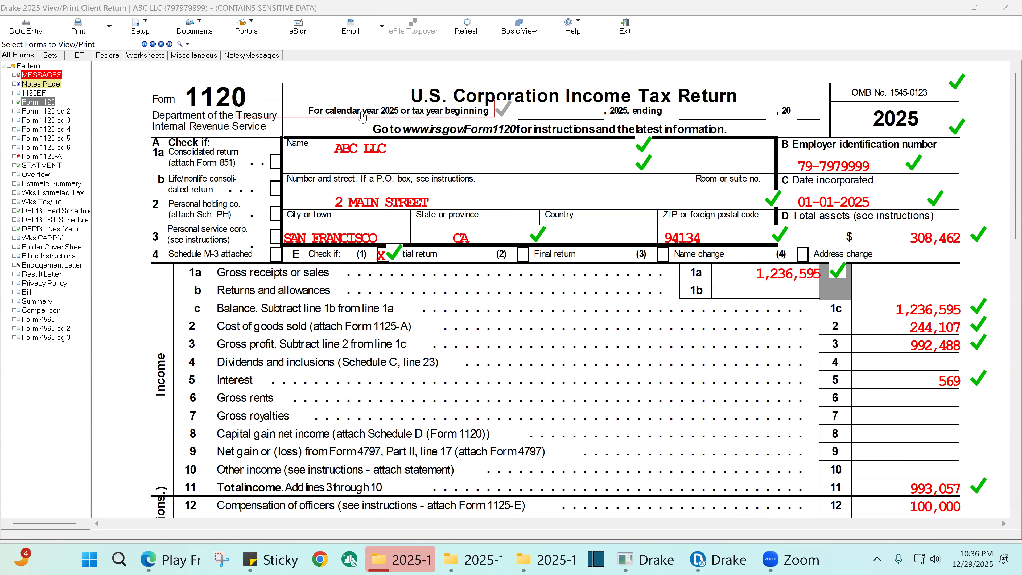
left_click(246, 99)
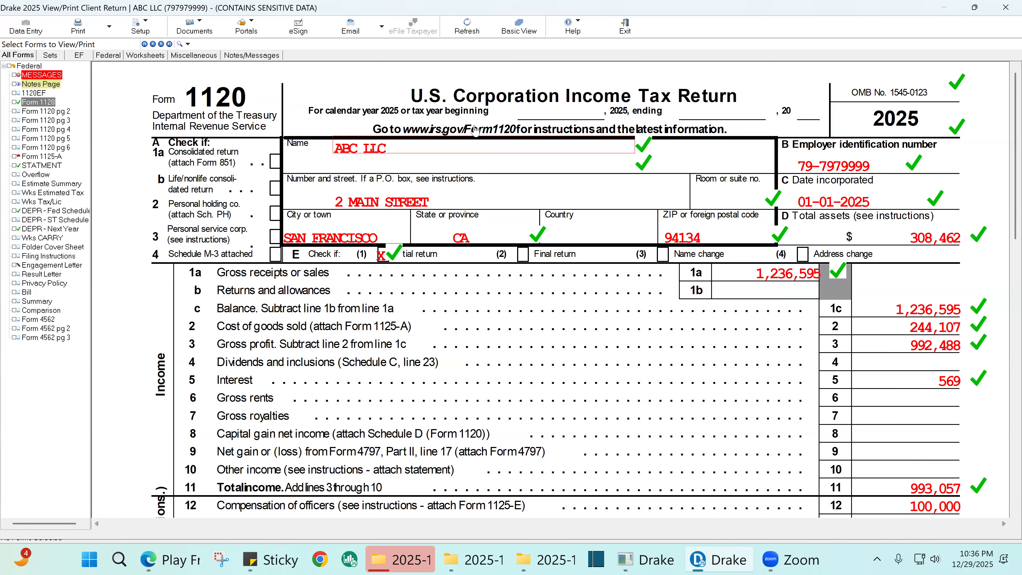
left_click(599, 110)
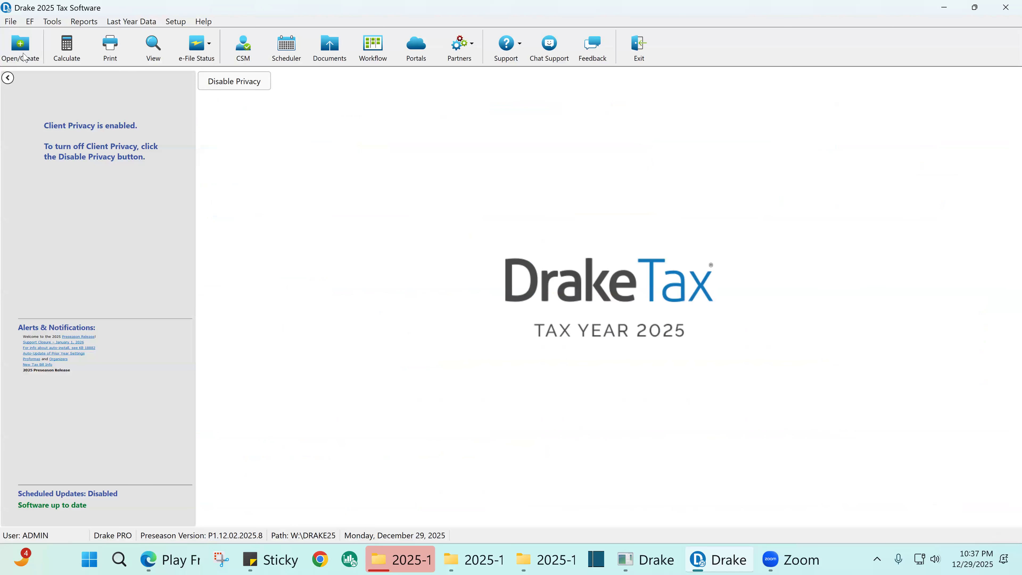
- Open HAPPY LLC's return, calculate it and display Form 1120S in View/Print
left_click(21, 53)
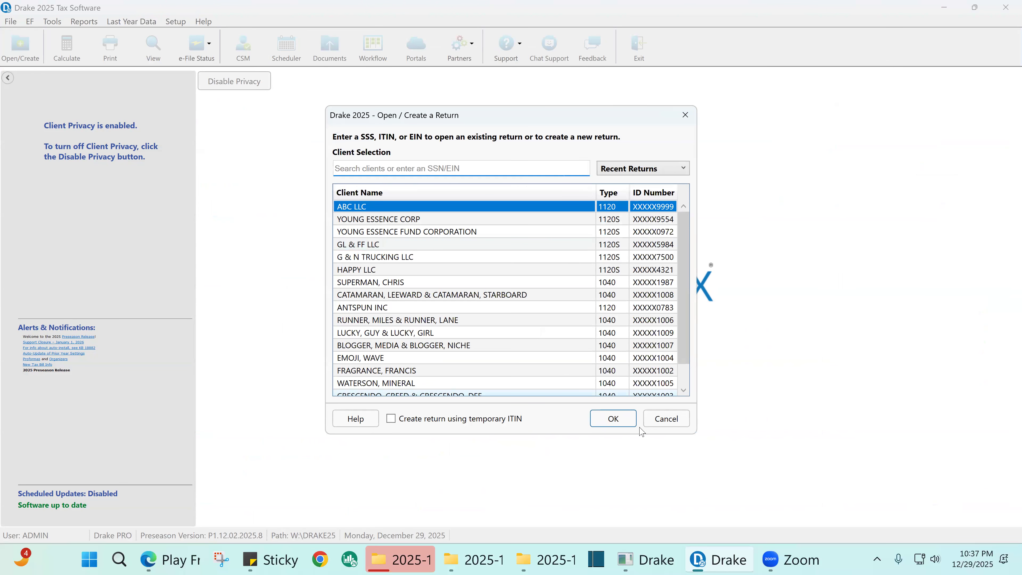
double_click(378, 270)
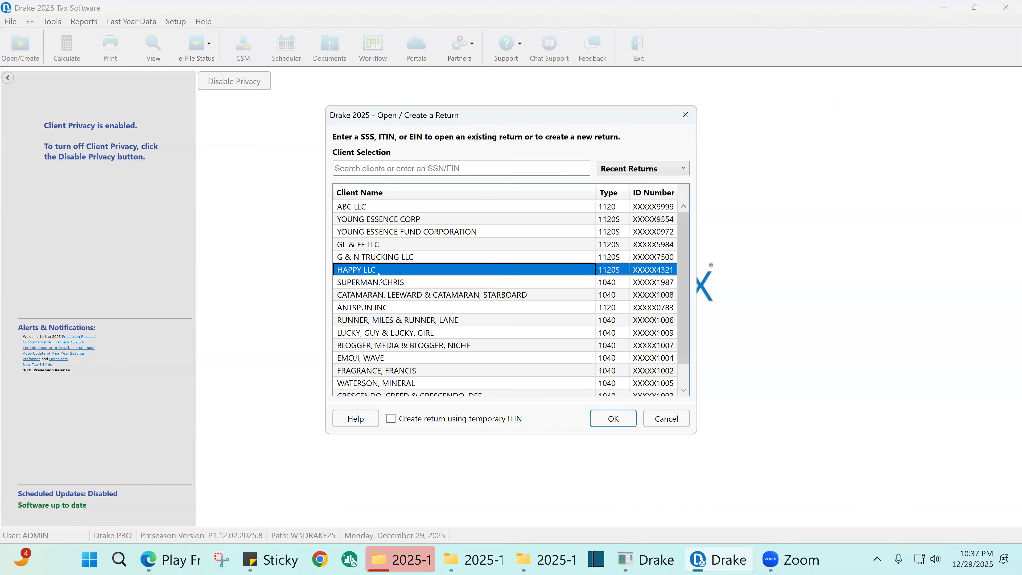
left_click(679, 403)
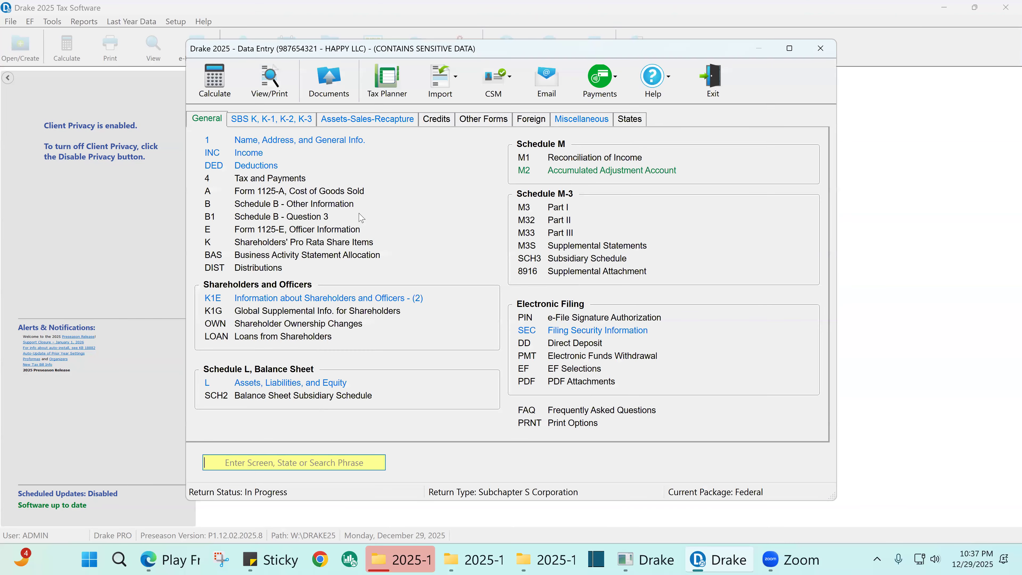
left_click(269, 91)
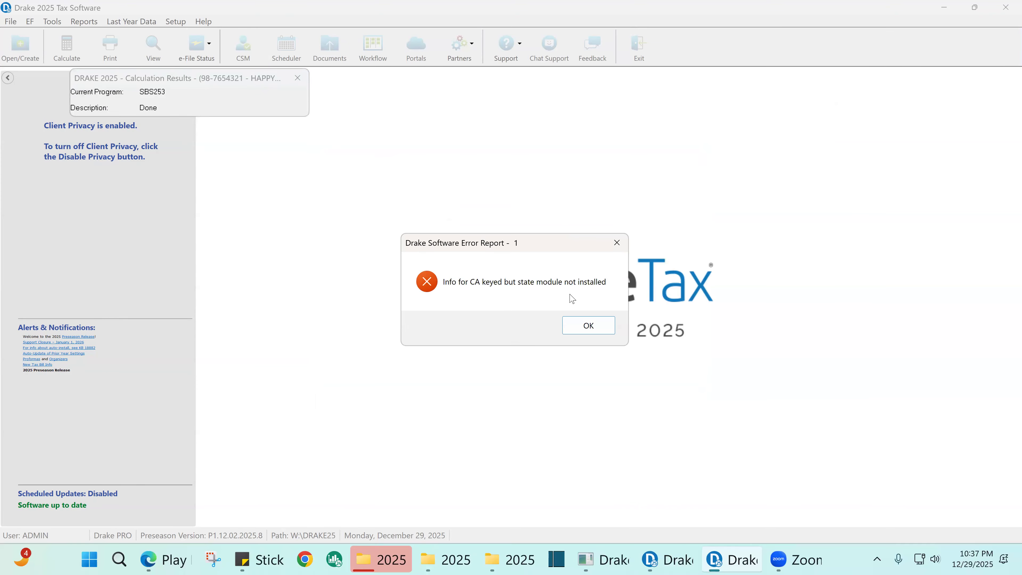
key("Return")
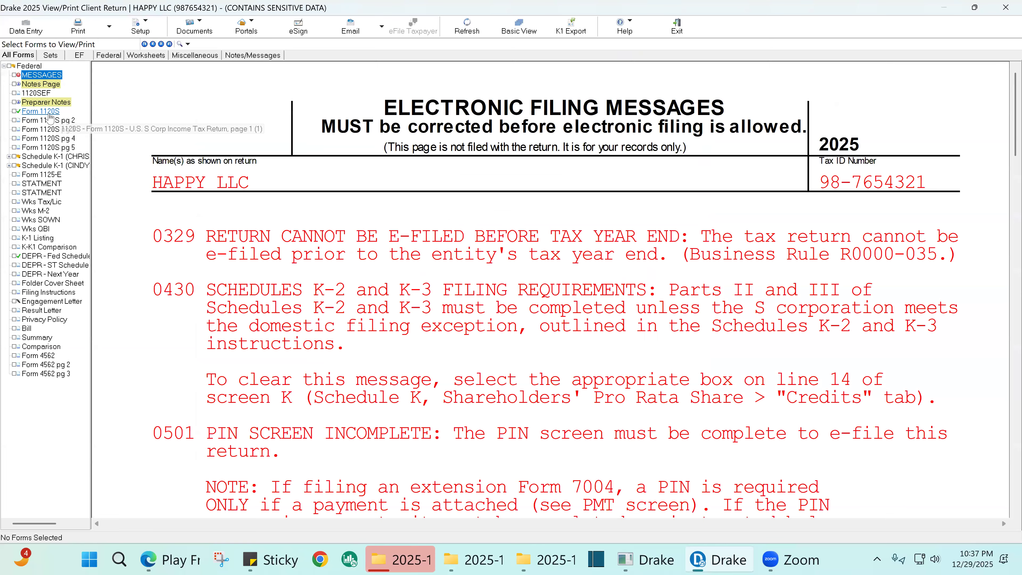
left_click(54, 112)
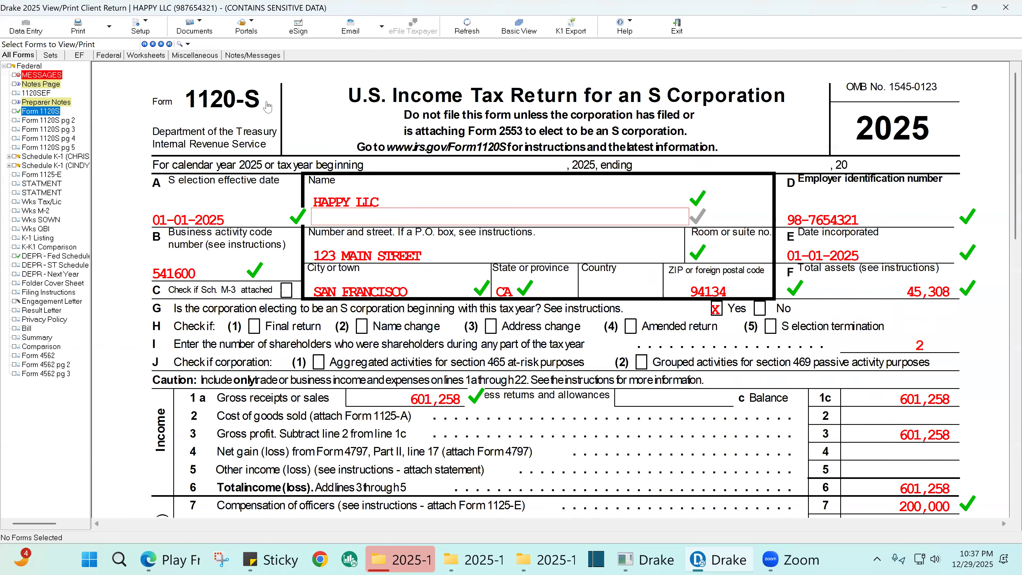
left_click(268, 102)
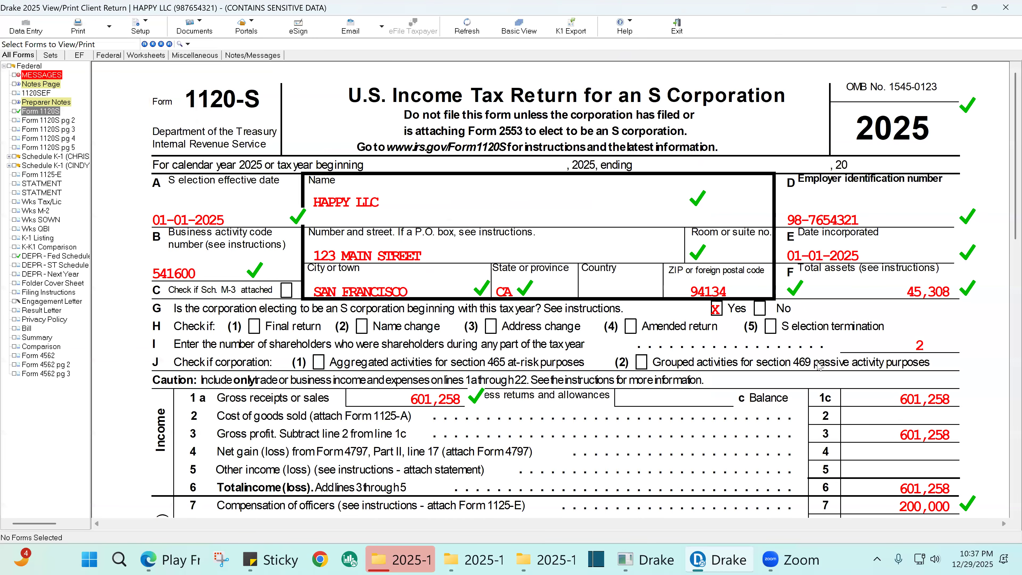
- Mark line 22 of Form 1120S as reviewed
scroll(815, 369, "down", 2)
scroll(814, 370, "down", 8)
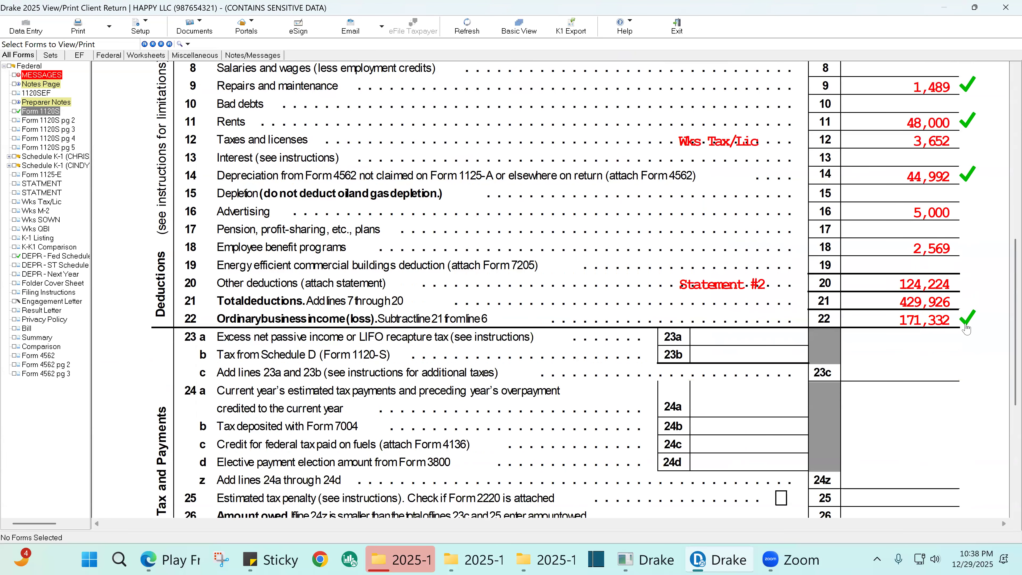
left_click(965, 321)
left_click(965, 322)
left_click(965, 321)
right_click(964, 321)
left_click(965, 321)
left_click(965, 322)
left_click(964, 321)
- Mark lines 23a, 23b, 23c, 24a, 24b, 24c and 28b as reviewed
left_click(784, 344)
left_click(798, 359)
left_click(938, 377)
left_click(796, 407)
left_click(796, 426)
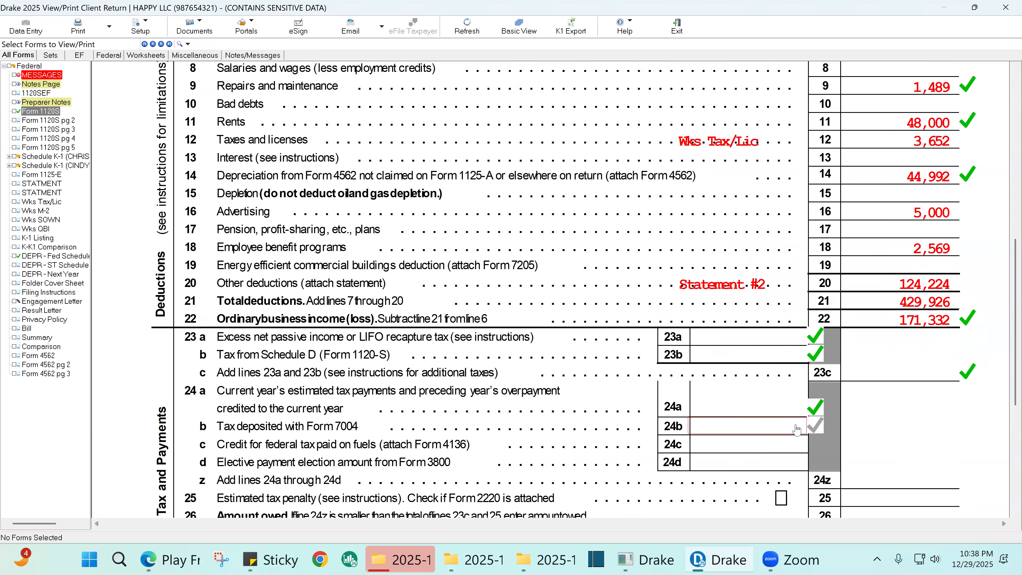
left_click(795, 446)
scroll(860, 449, "down", 5)
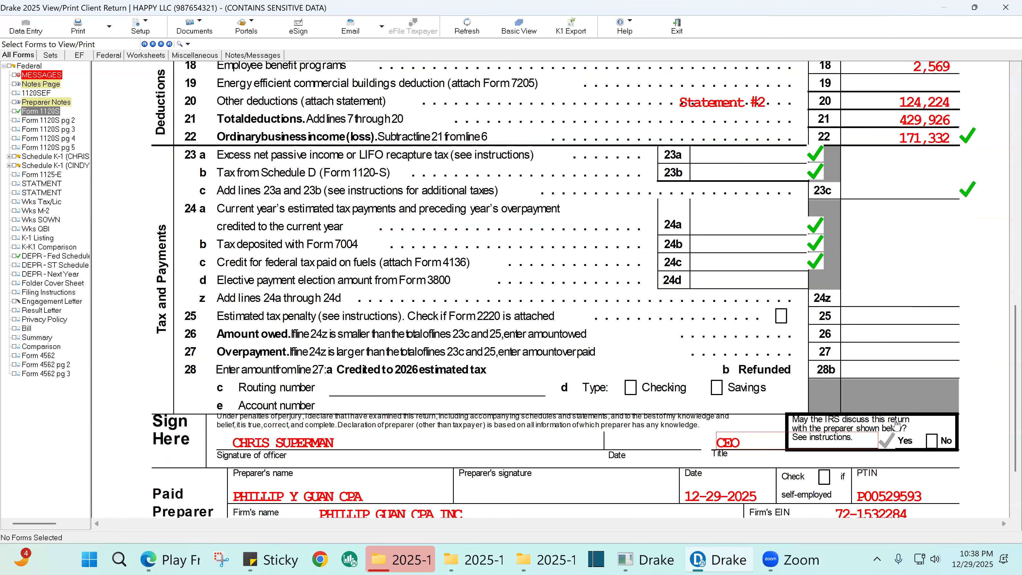
left_click(946, 375)
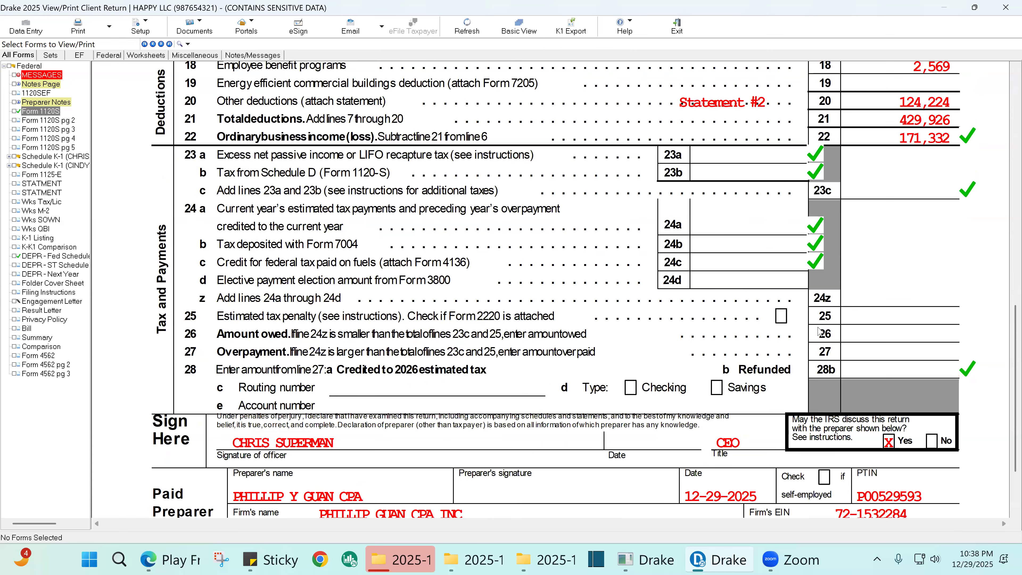
- Mark lines 24z, 25 and 26 as reviewed and close HAPPY LLC's return
scroll(769, 278, "up", 1)
scroll(765, 298, "up", 3)
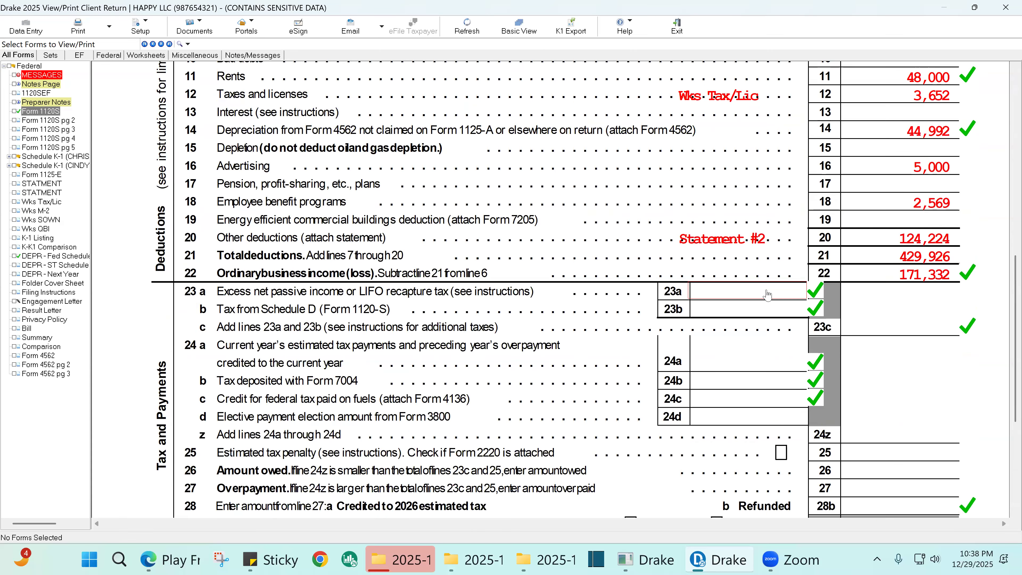
scroll(737, 342, "up", 20)
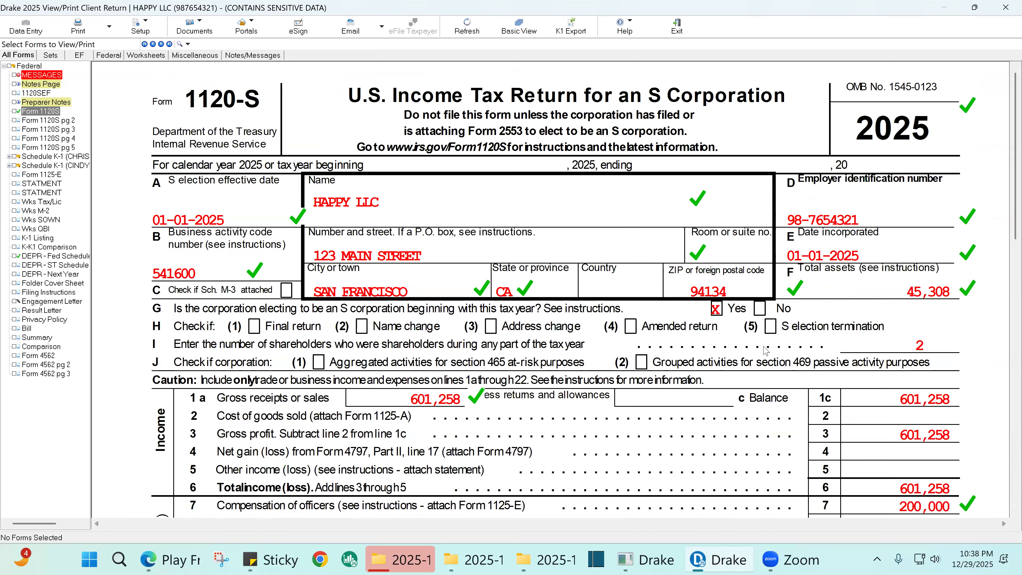
scroll(788, 357, "down", 12)
scroll(794, 360, "down", 6)
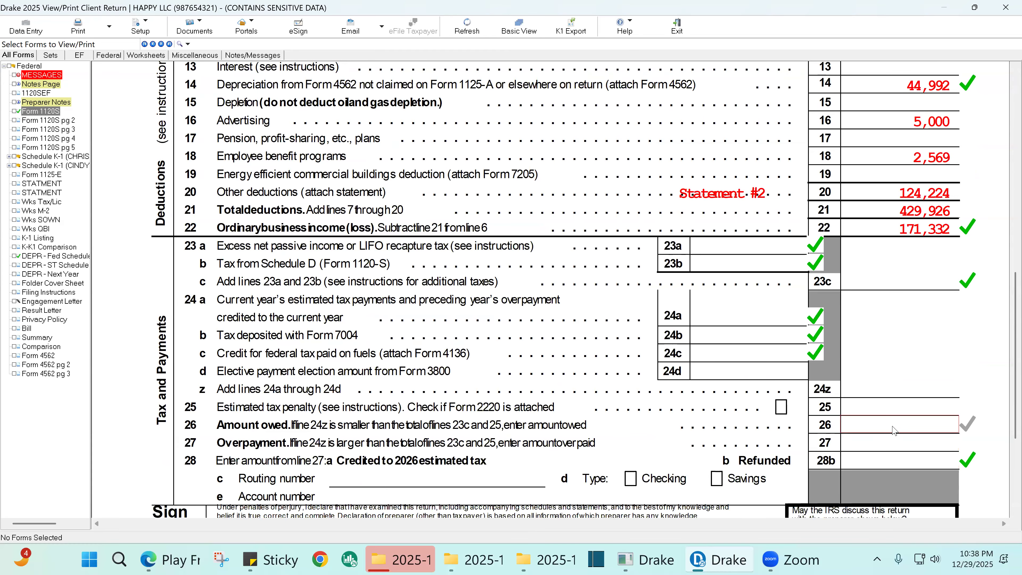
scroll(911, 416, "down", 3)
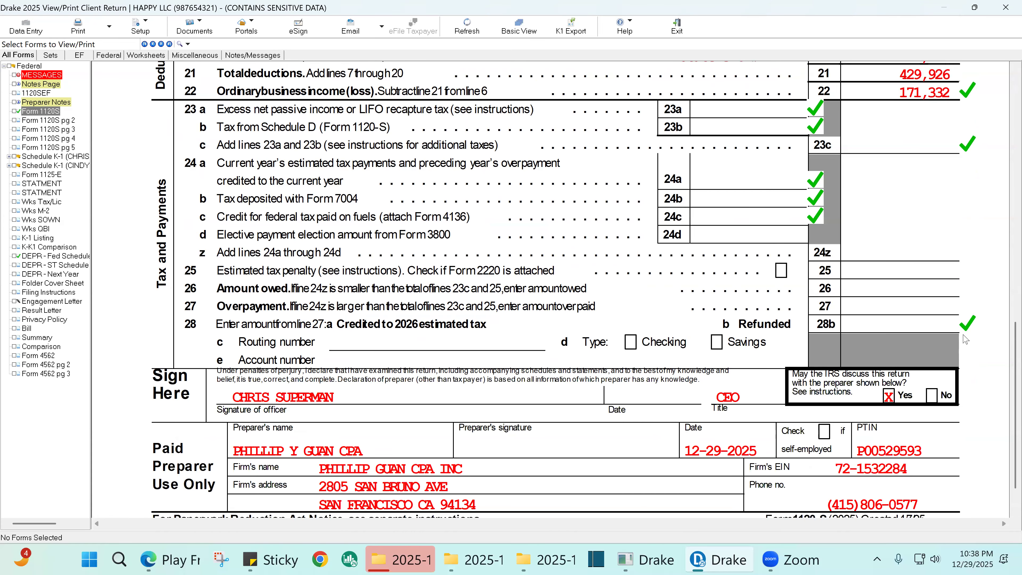
scroll(964, 342, "up", 2)
scroll(964, 344, "up", 2)
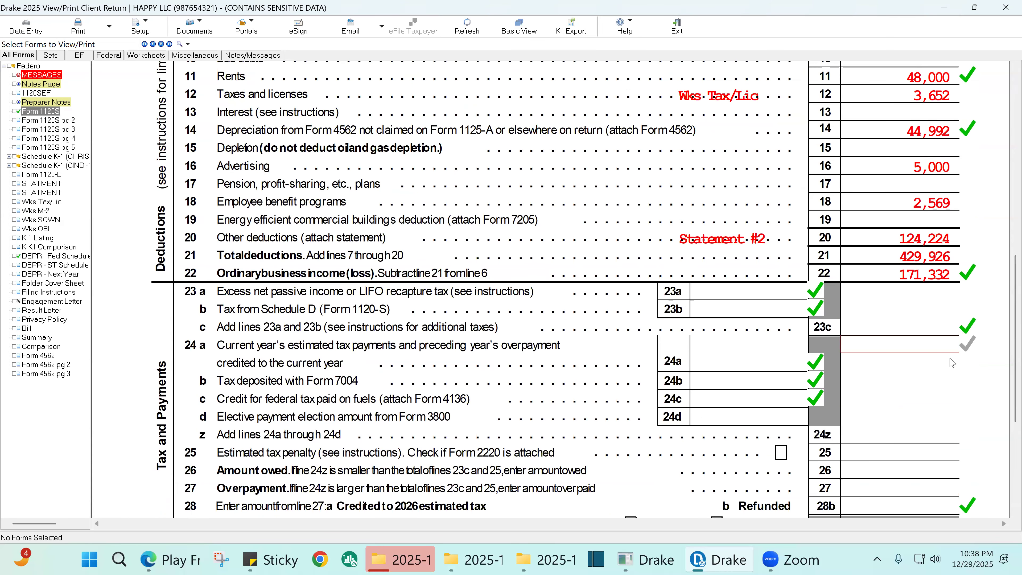
left_click(954, 436)
left_click(956, 453)
left_click(957, 471)
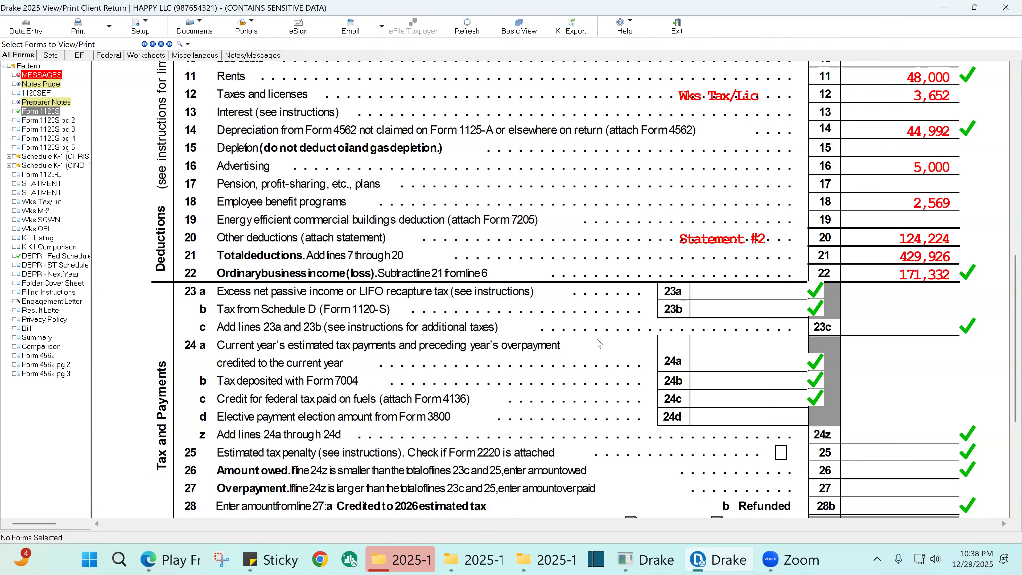
left_click(1006, 7)
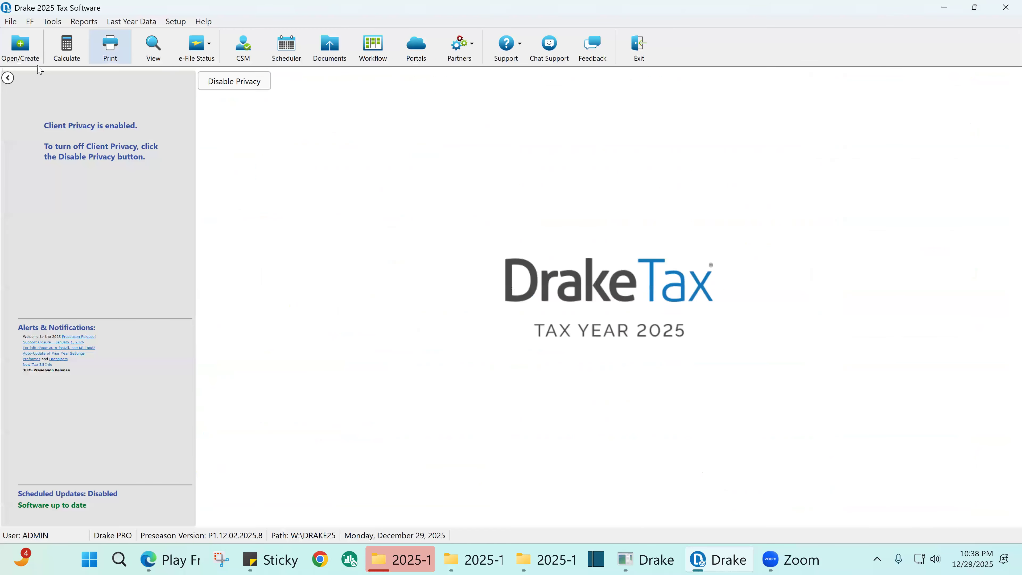
- Reopen ABC LLC's return, calculate it and display Form 1120 in View/Print
left_click(23, 54)
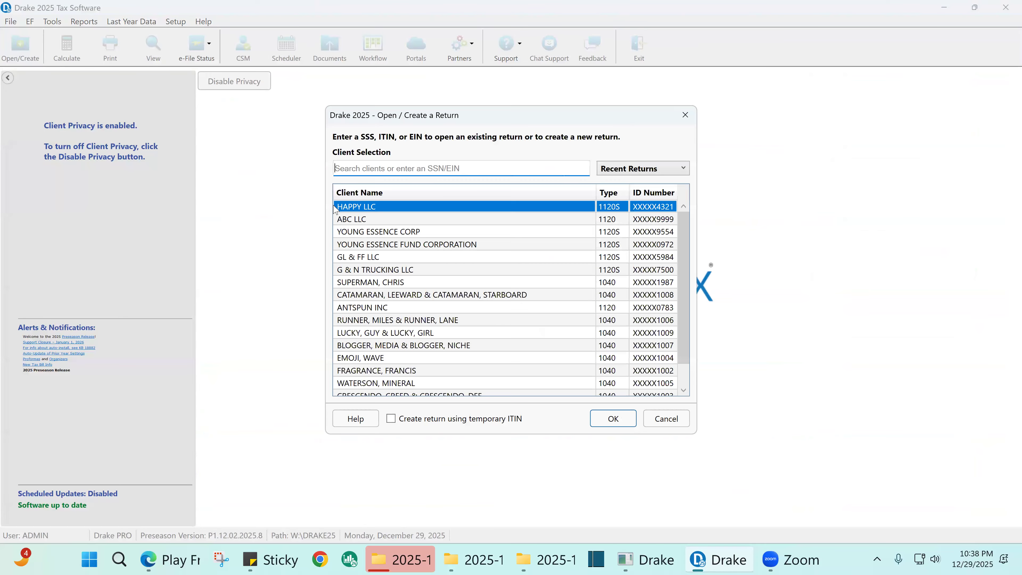
double_click(352, 219)
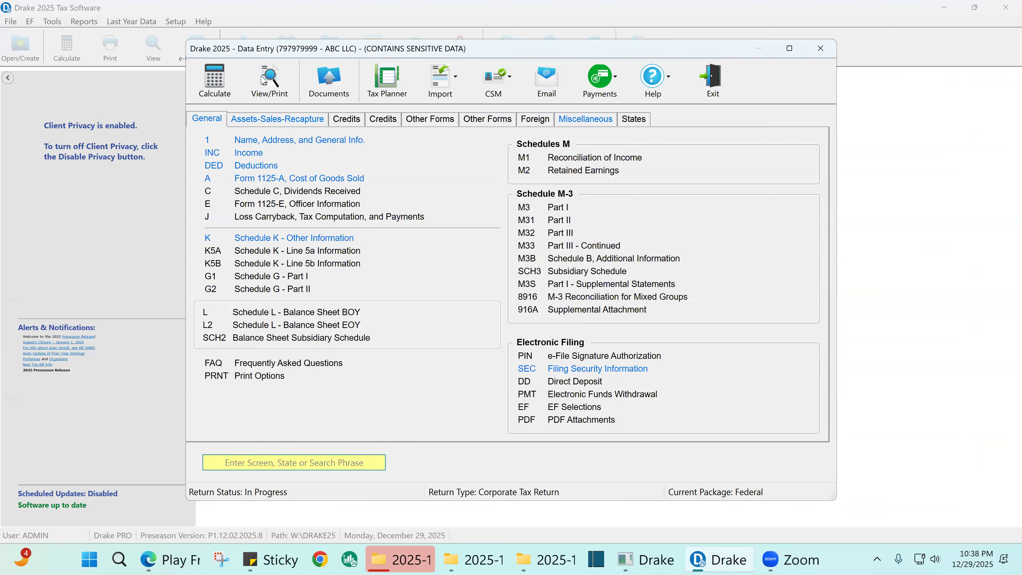
left_click(283, 89)
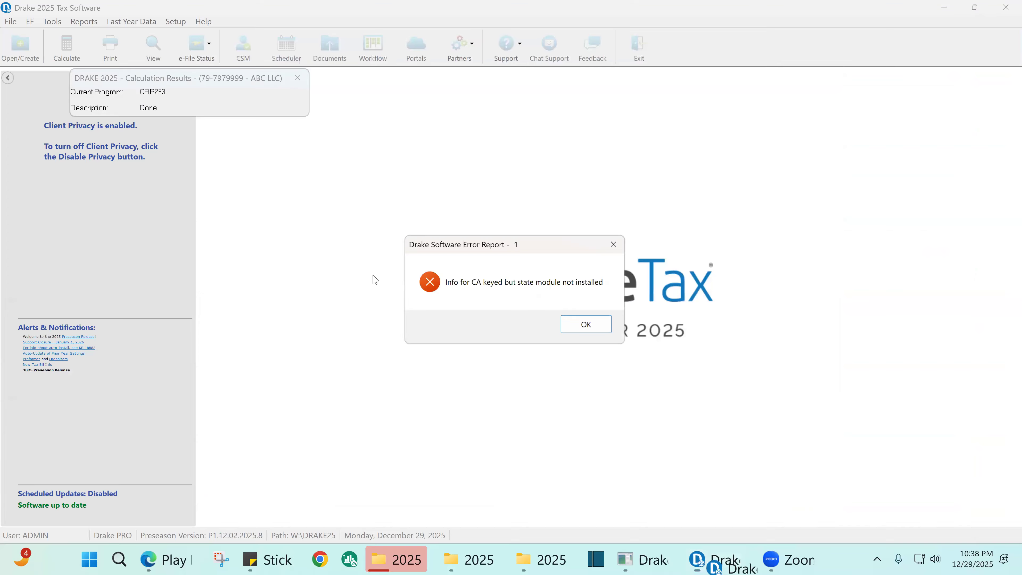
left_click(606, 326)
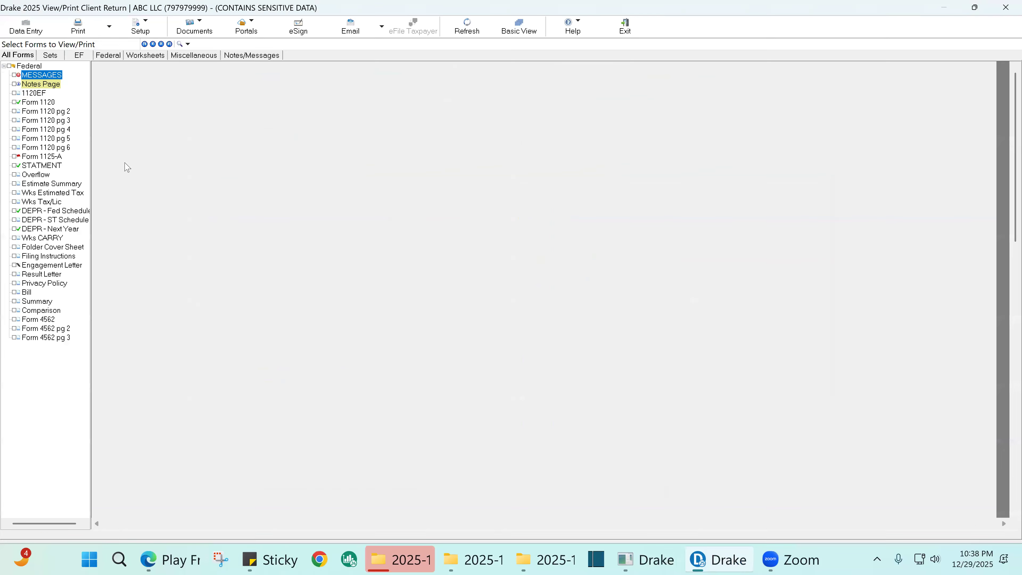
left_click(51, 102)
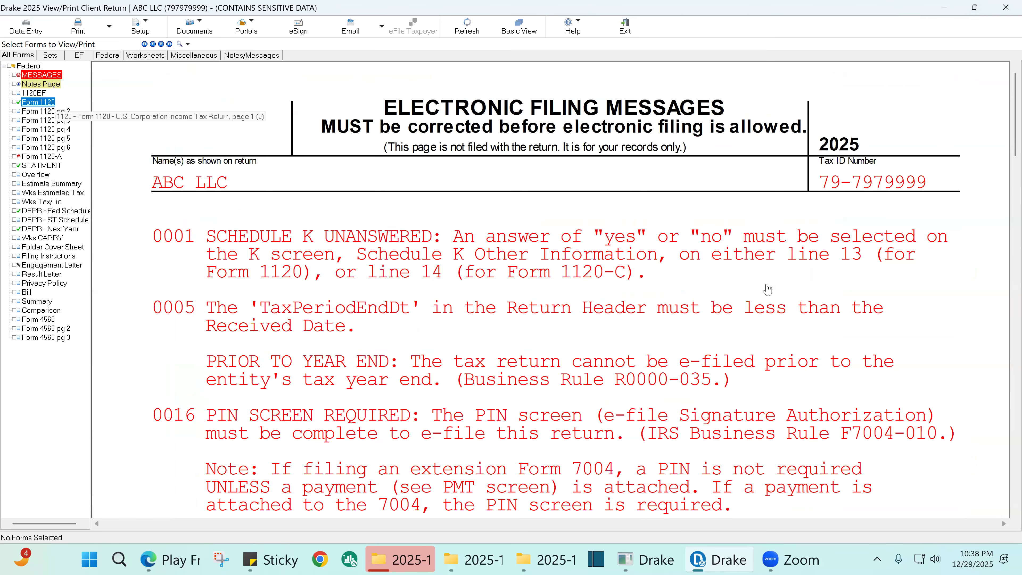
- Mark the line 31 total tax as reviewed
scroll(744, 302, "down", 5)
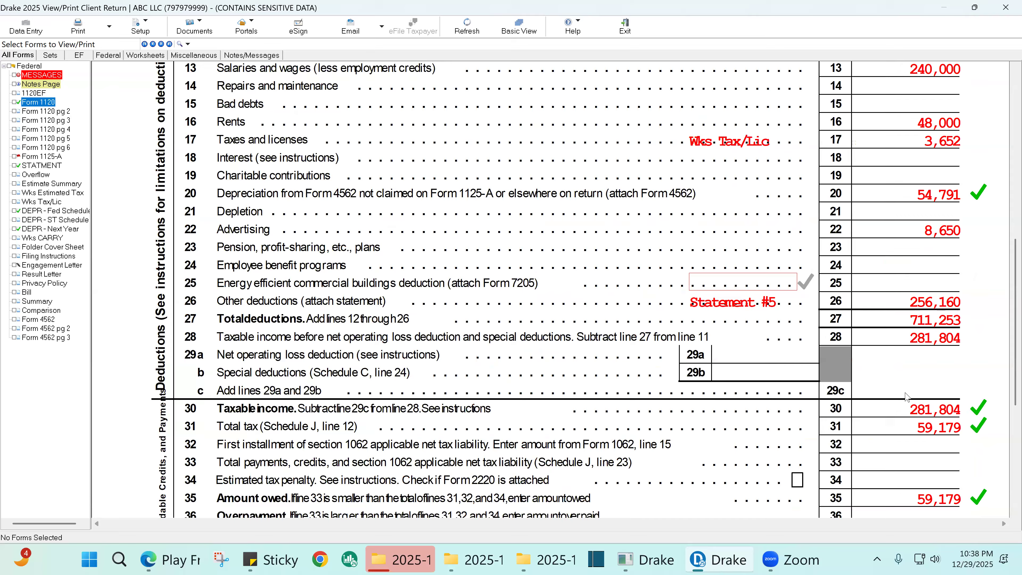
scroll(941, 306, "down", 3)
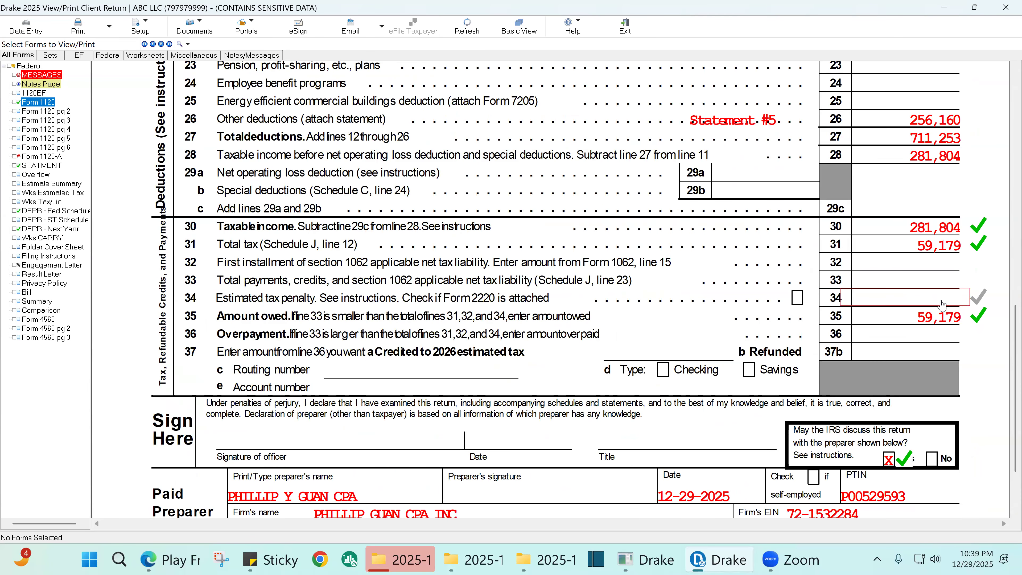
left_click(955, 249)
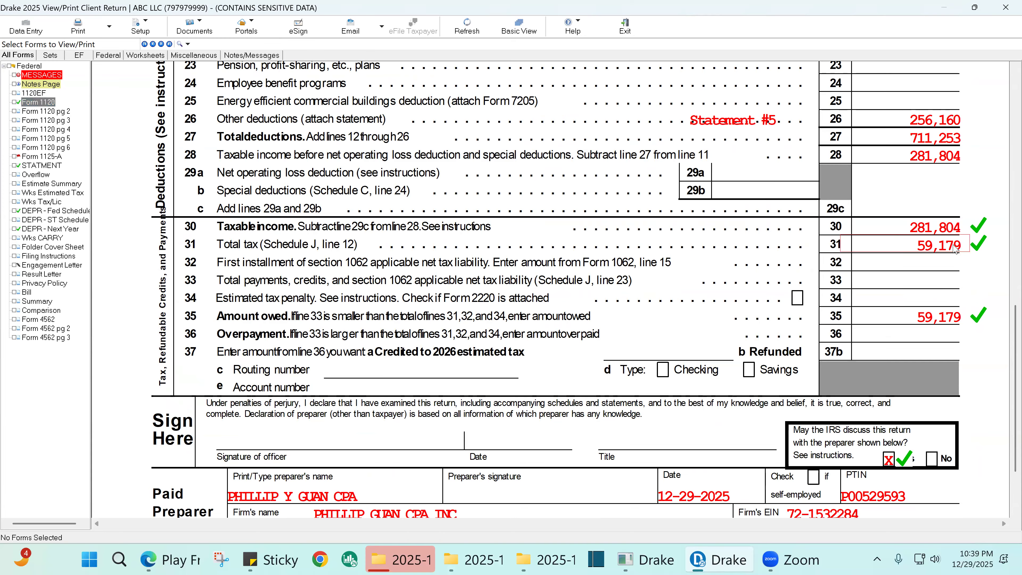
left_click(955, 249)
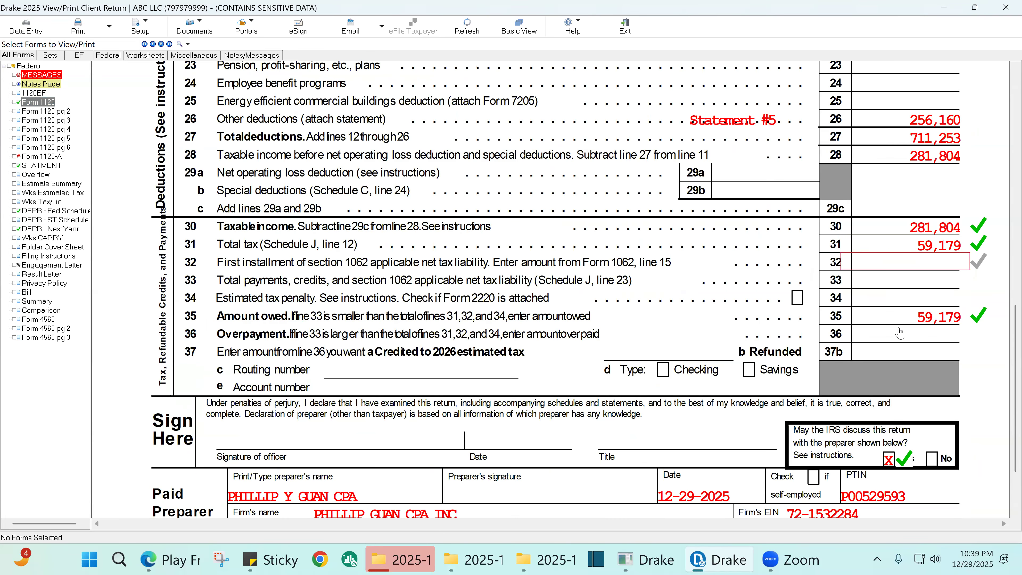
- Mark the line 30 taxable income as reviewed
scroll(902, 322, "up", 3)
scroll(902, 322, "up", 8)
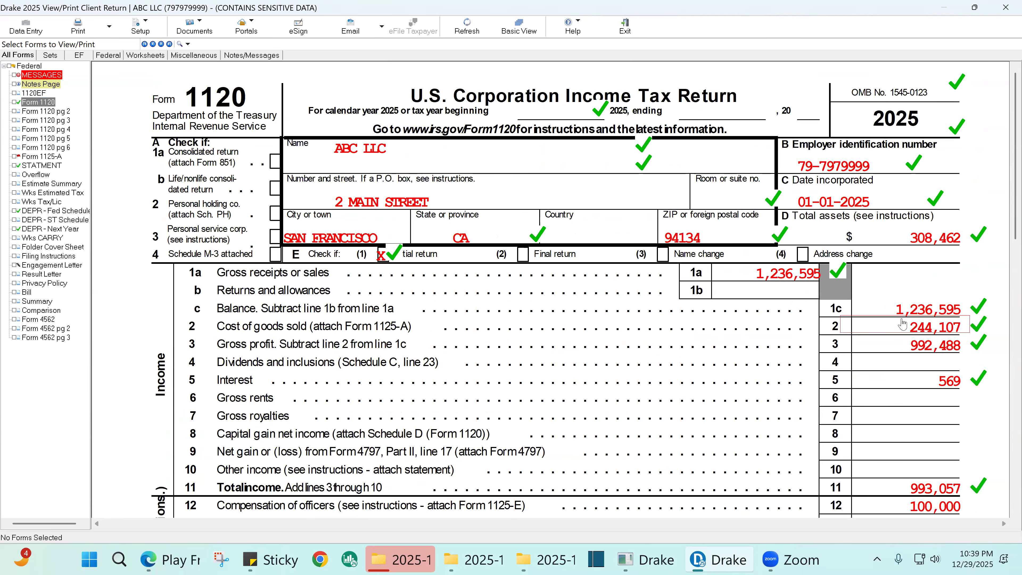
scroll(901, 324, "down", 9)
left_click(956, 324)
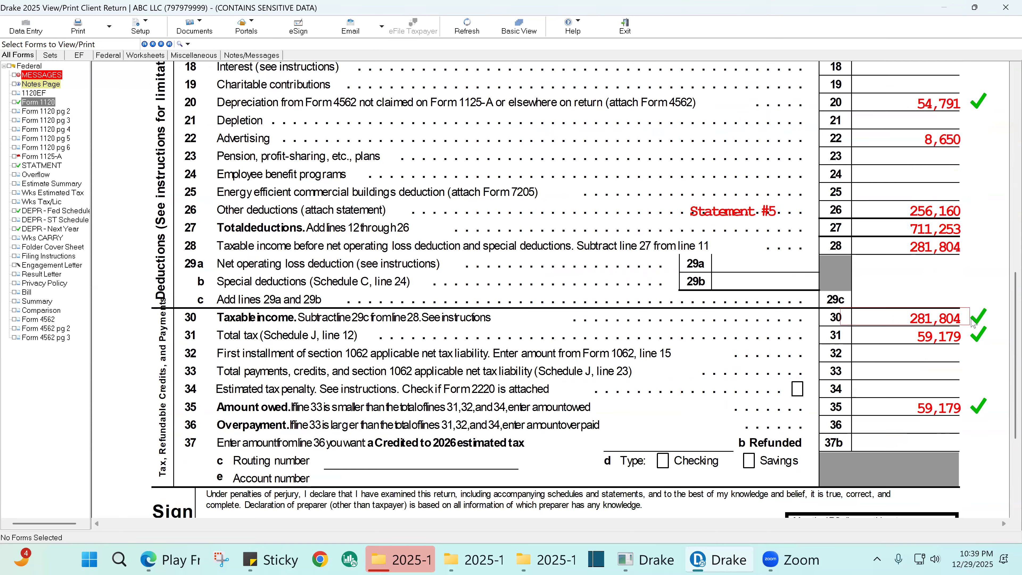
key("Tab")
key("Tab")
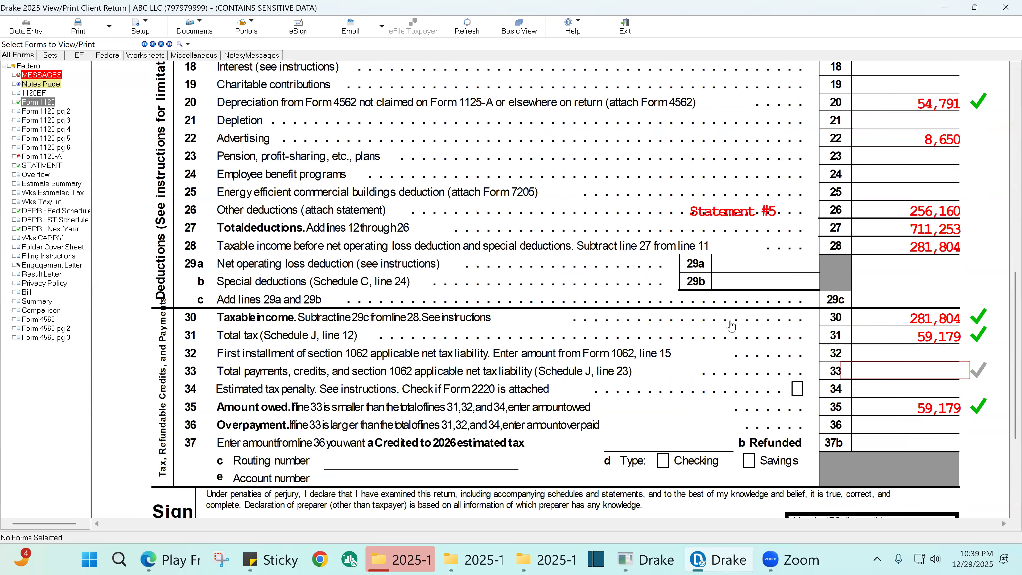
left_click(988, 359)
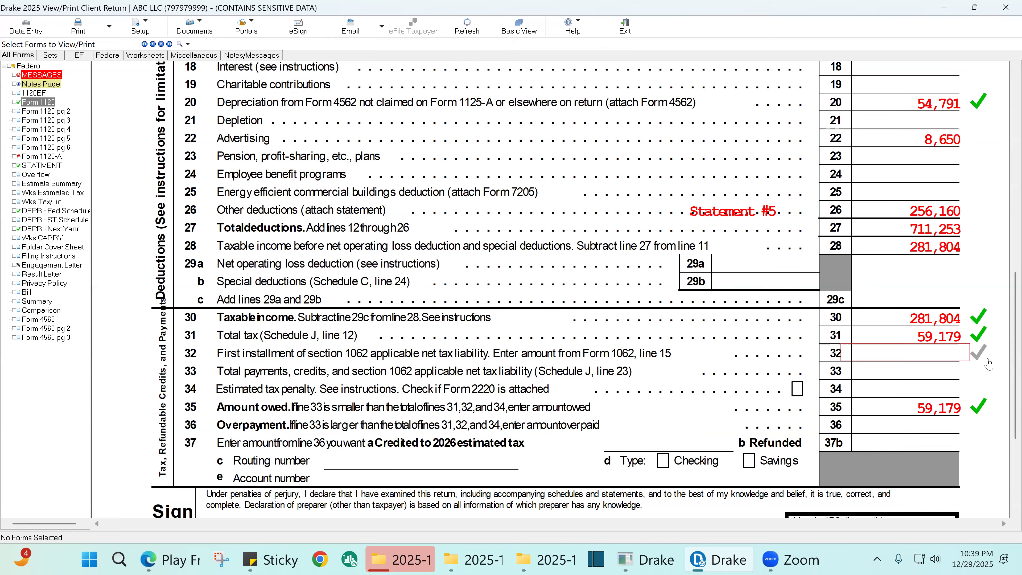
left_click(975, 317)
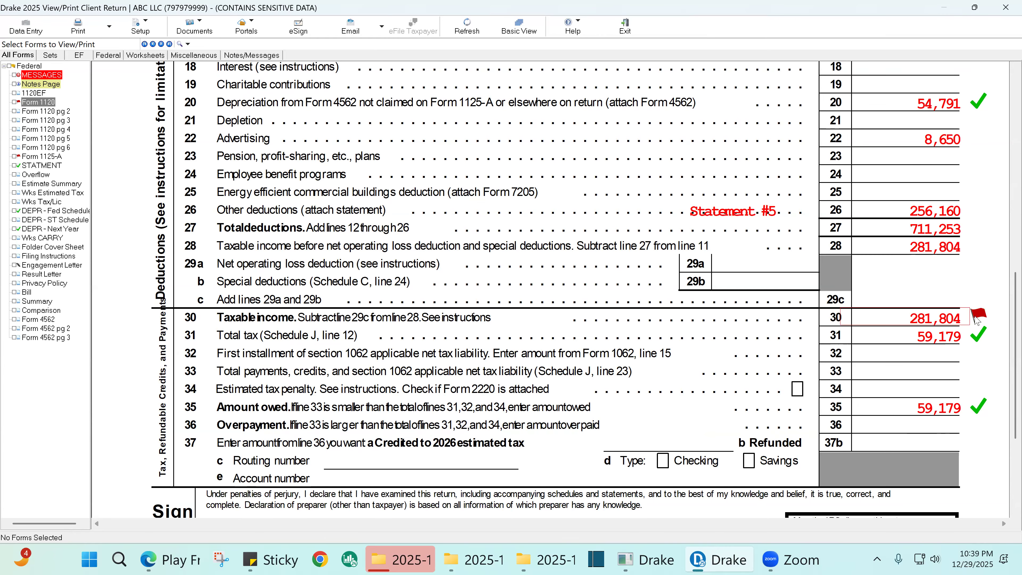
scroll(716, 238, "up", 5)
scroll(716, 239, "up", 6)
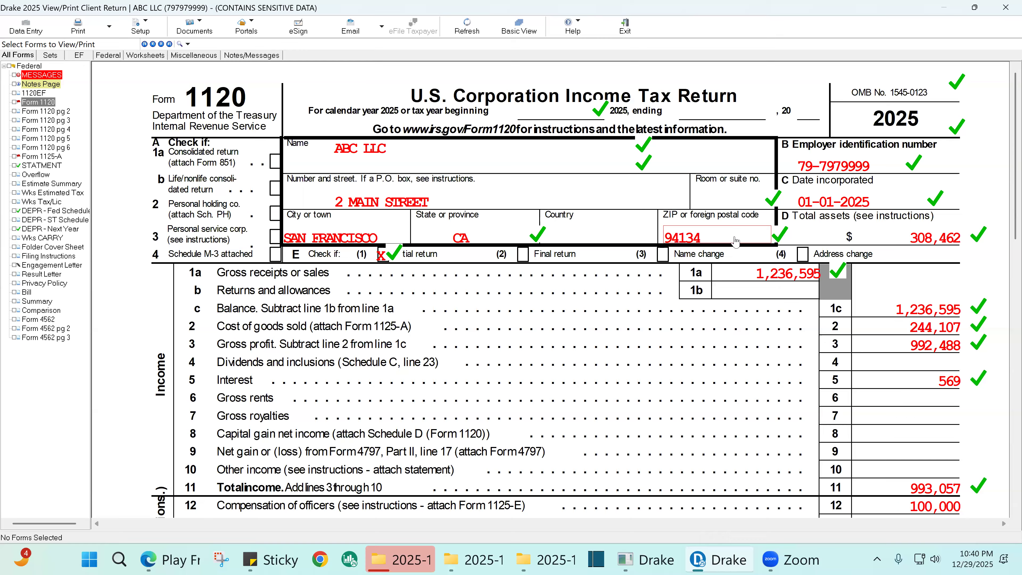
scroll(735, 240, "down", 10)
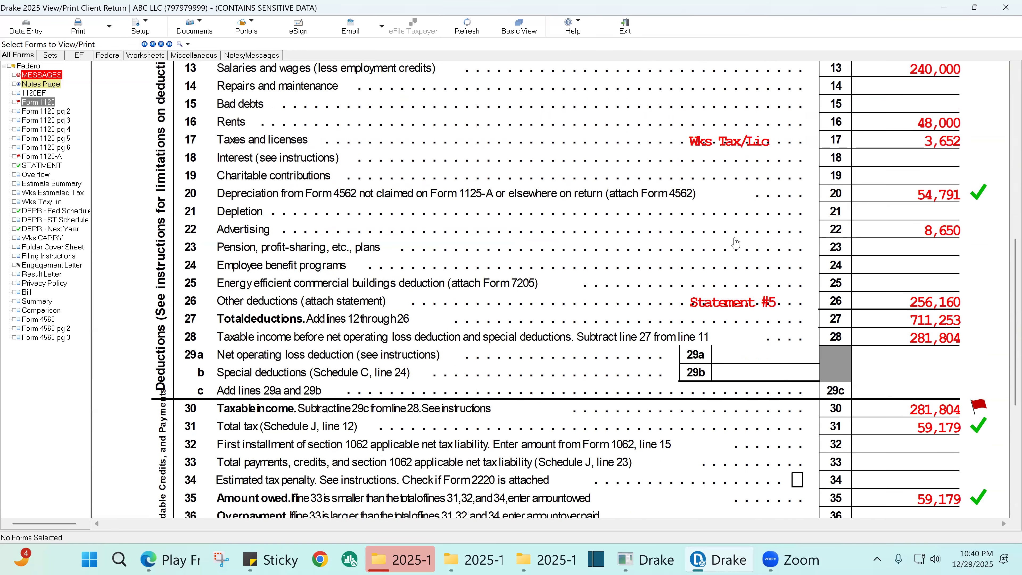
scroll(735, 243, "down", 3)
left_click(978, 270)
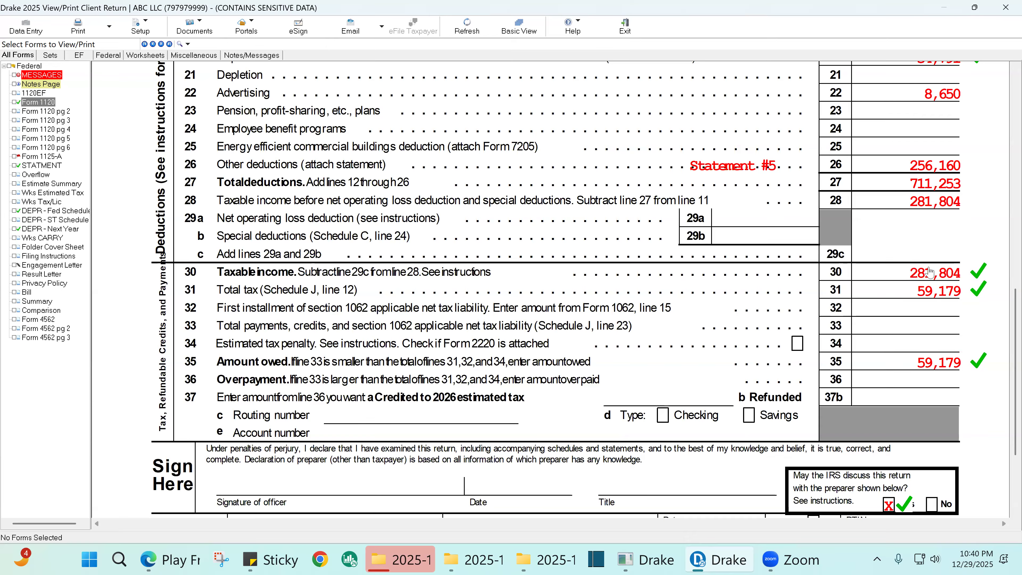
- Scroll through Form 1120 to re-check the income, deduction and tax lines
scroll(923, 214, "up", 3)
scroll(924, 221, "up", 6)
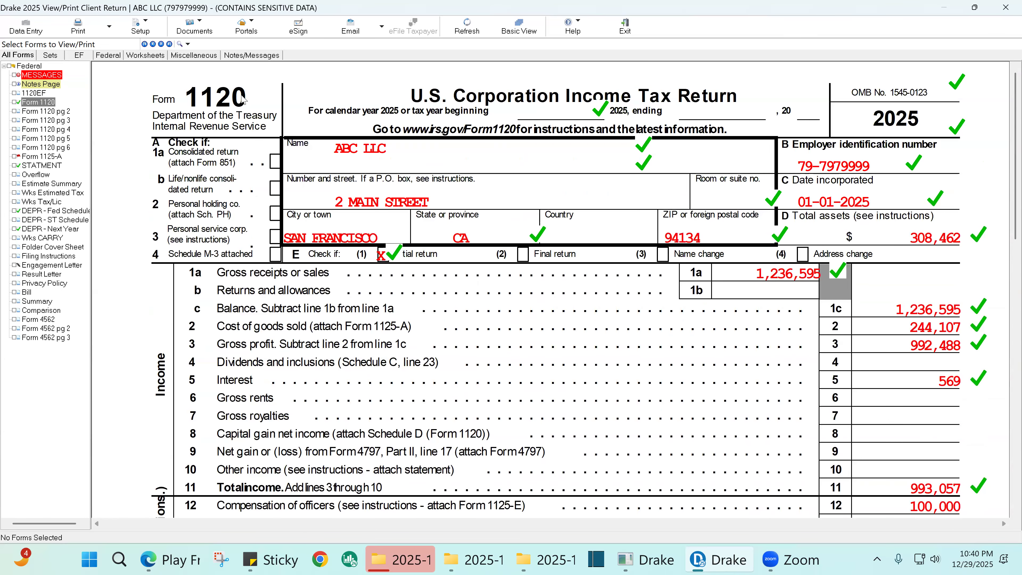
scroll(635, 218, "down", 4)
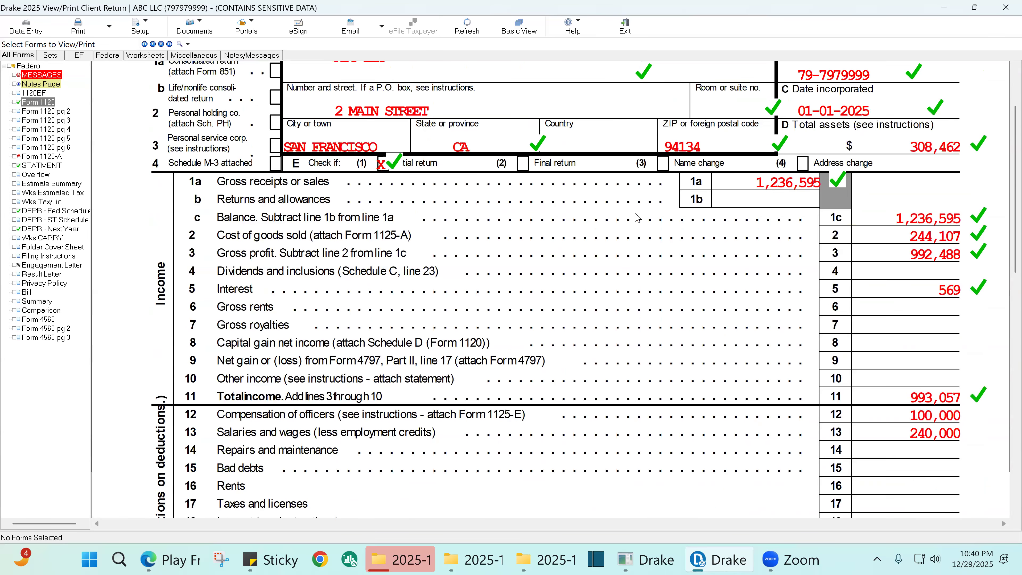
scroll(636, 219, "down", 6)
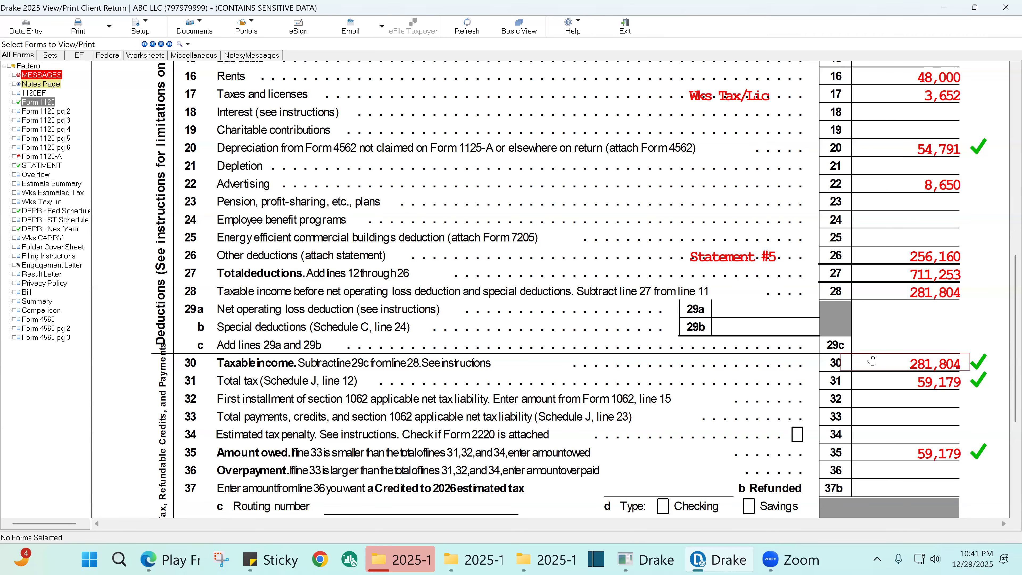
scroll(816, 307, "up", 10)
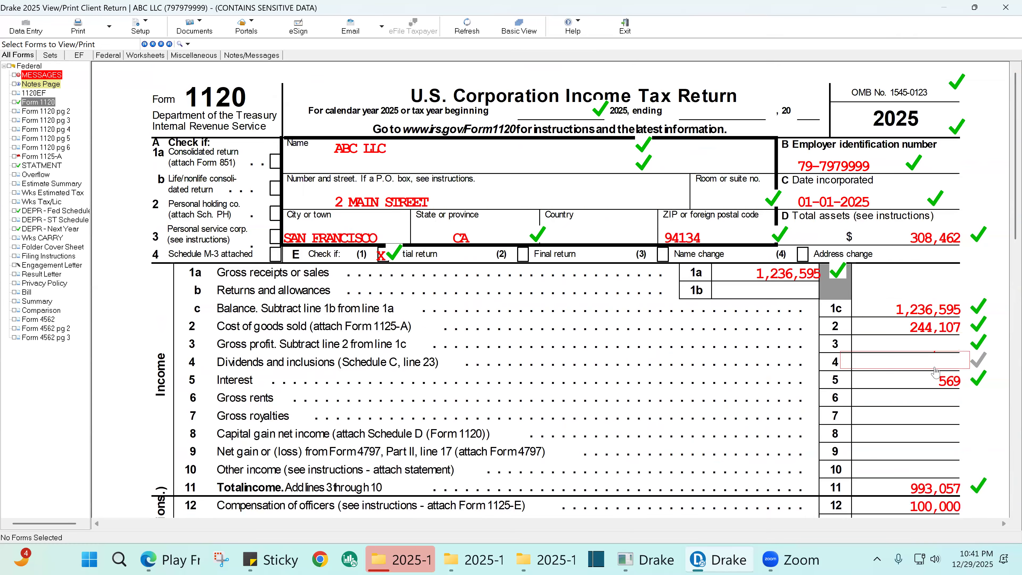
scroll(934, 371, "down", 4)
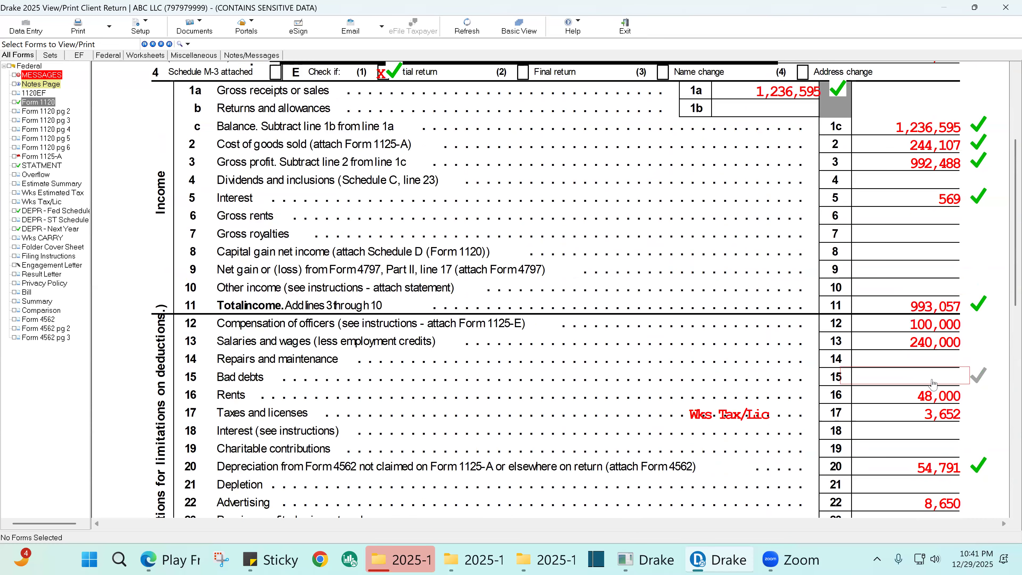
scroll(929, 383, "up", 4)
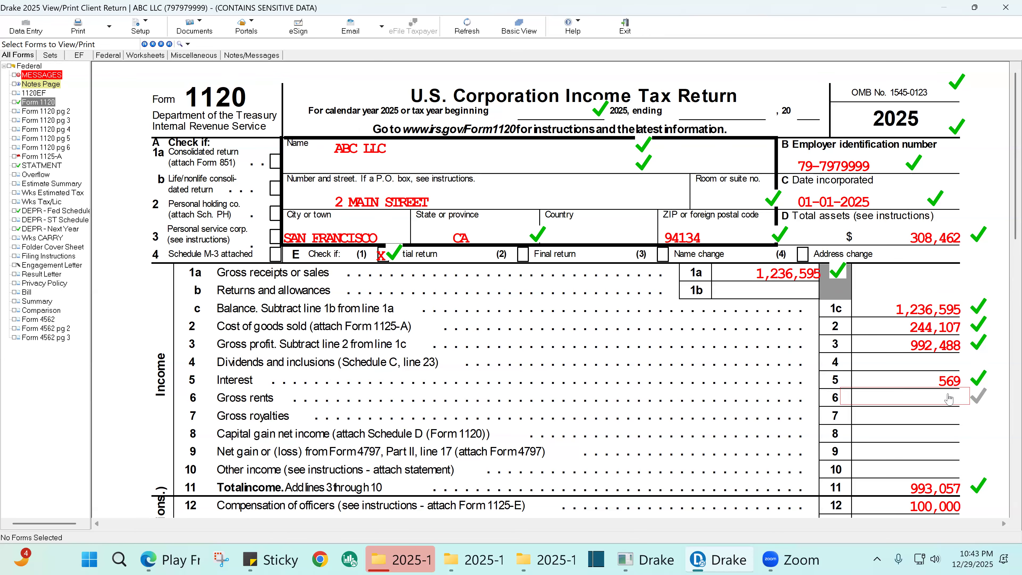
scroll(948, 398, "down", 3)
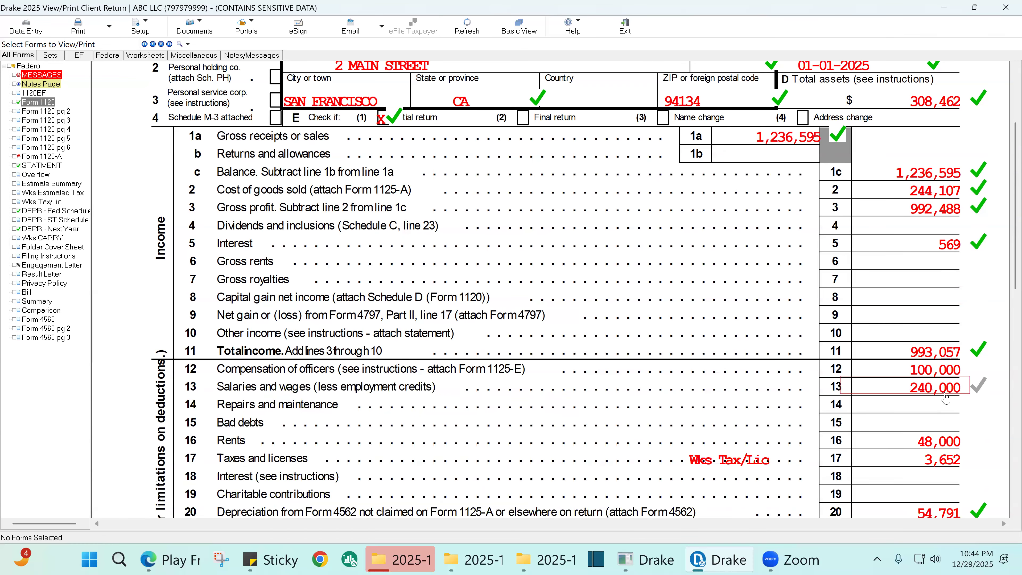
scroll(865, 304, "up", 3)
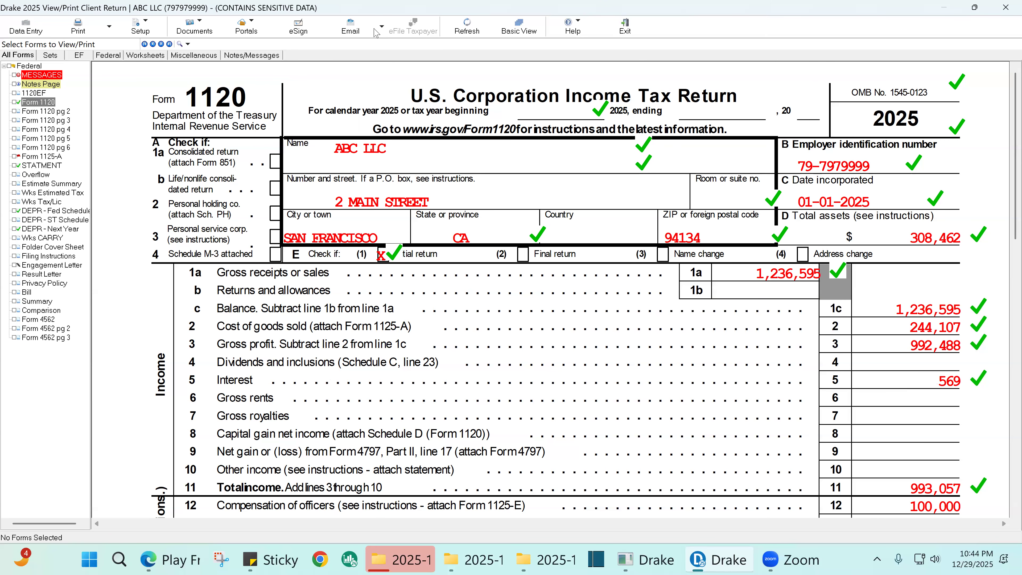
- Return to ABC LLC data entry and browse the Depreciation, Foreign, Credits and Other Forms tabs
left_click(26, 32)
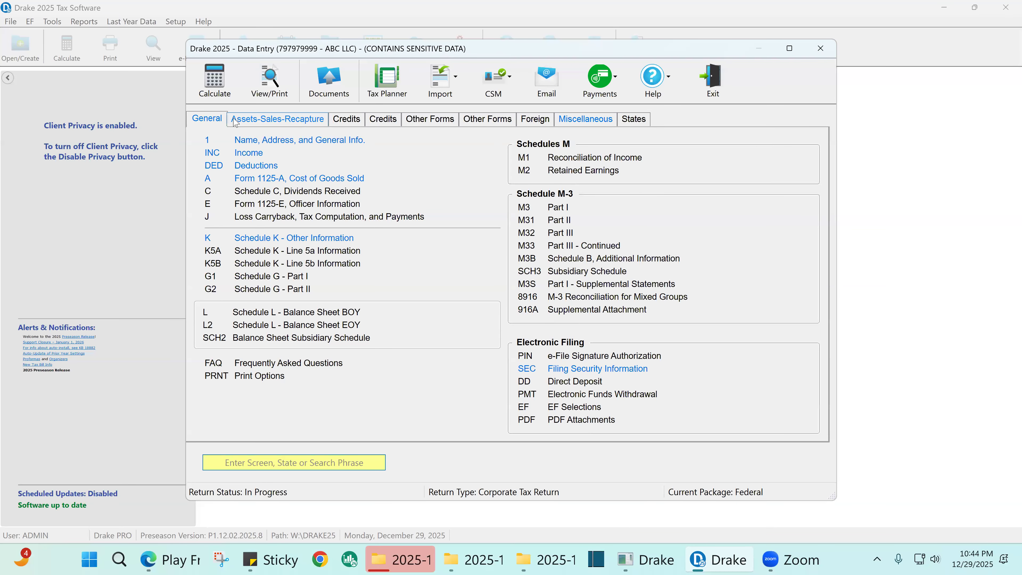
left_click(277, 120)
left_click(345, 121)
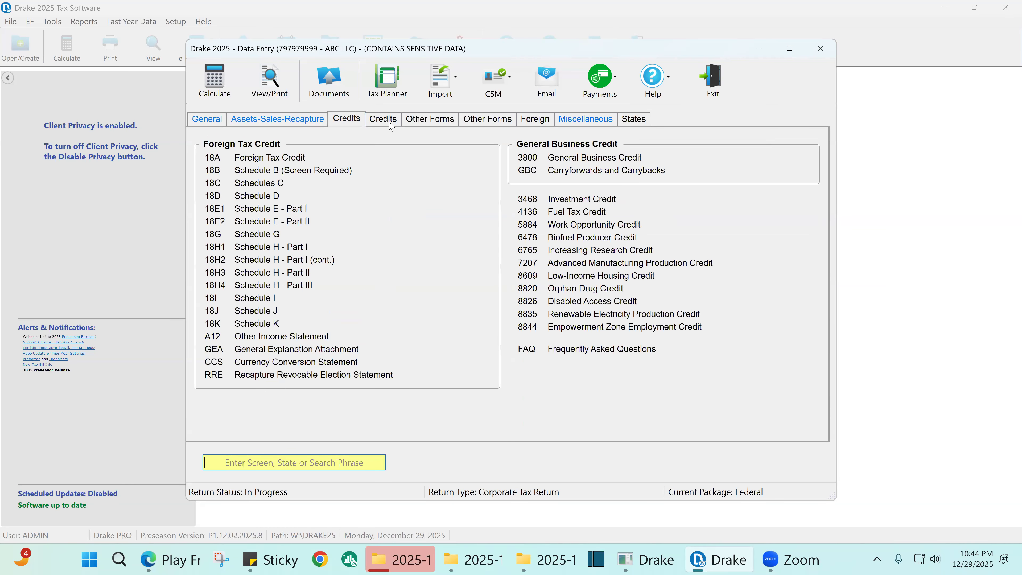
left_click(383, 120)
left_click(205, 122)
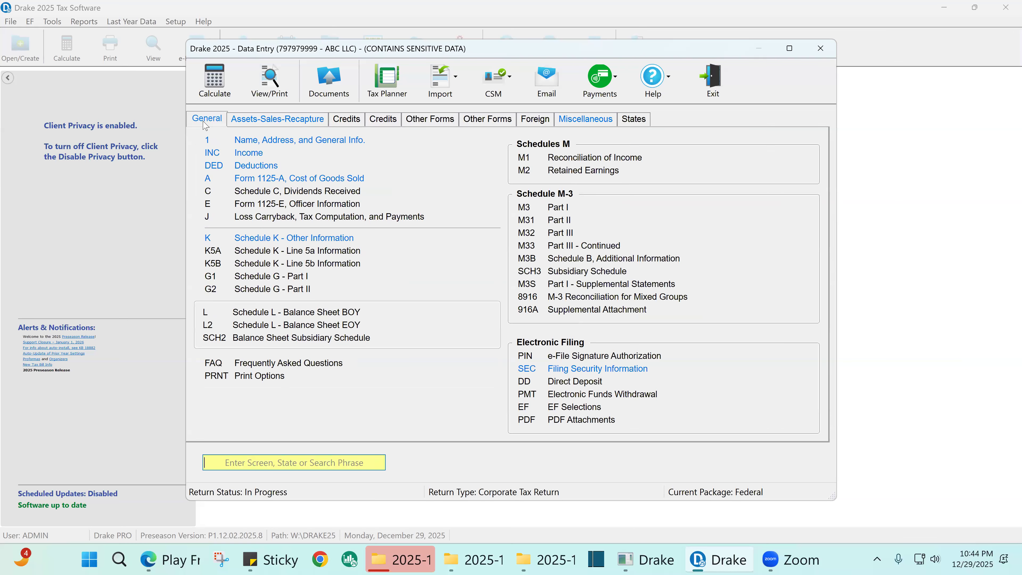
left_click(287, 123)
left_click(348, 125)
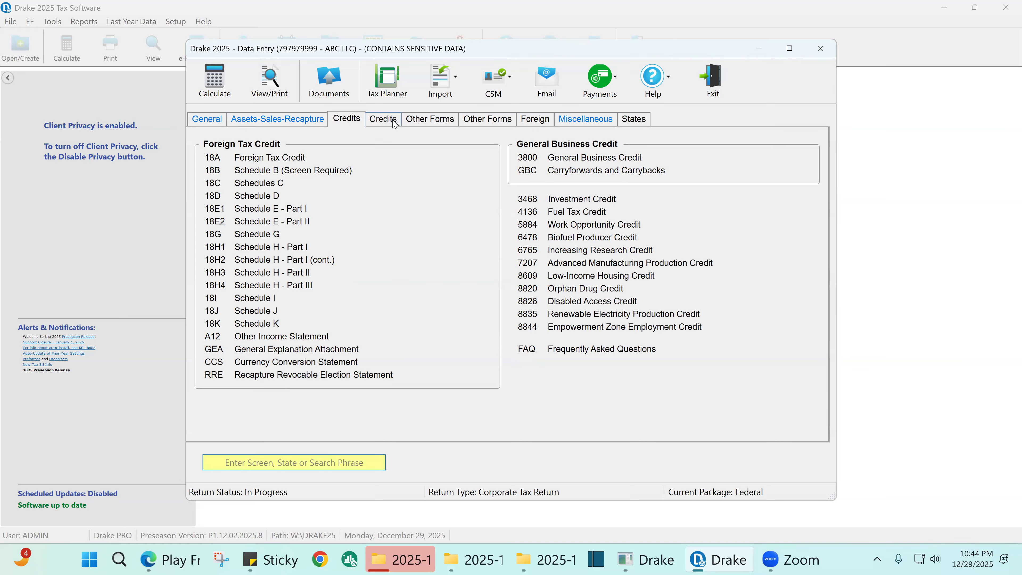
left_click(395, 122)
left_click(429, 122)
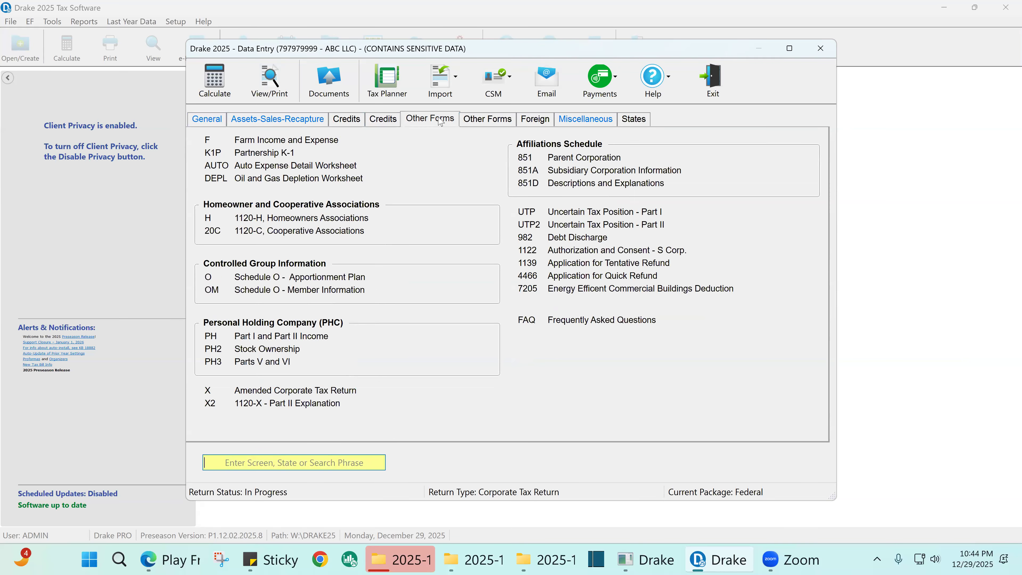
left_click(485, 120)
left_click(529, 126)
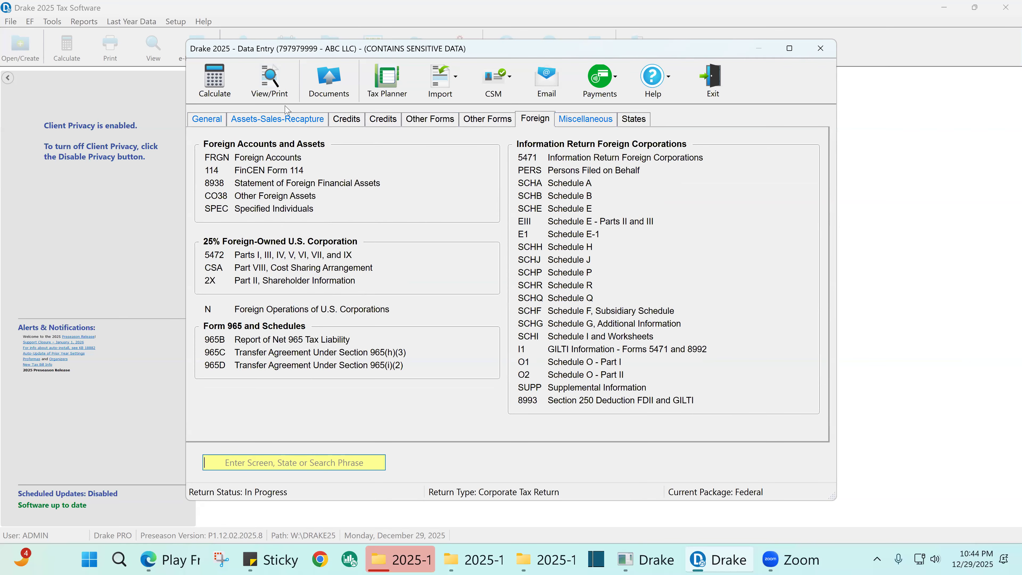
- Go back to the General tab and open screen 1, Name, Address, and General Info
left_click(217, 121)
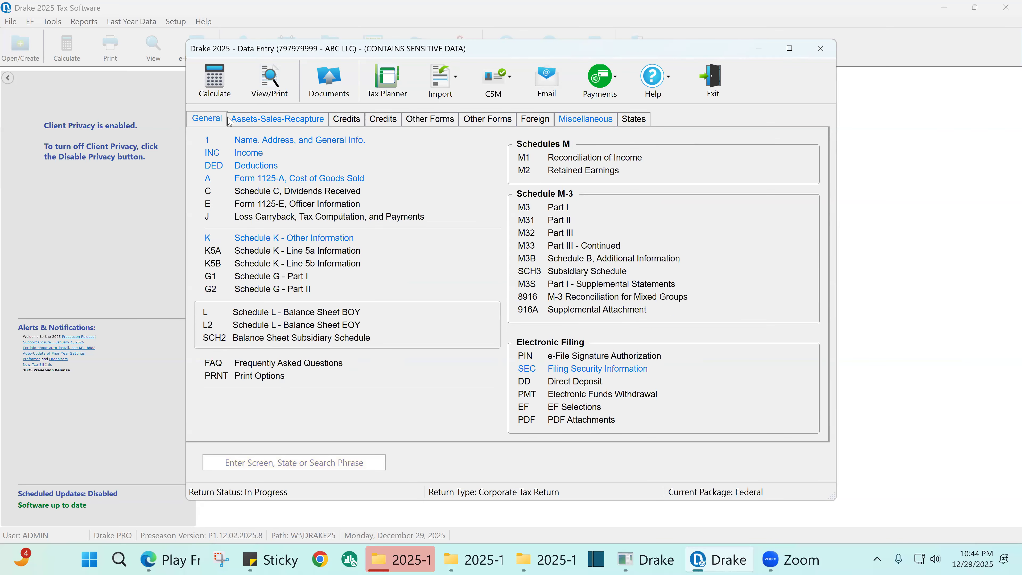
left_click(229, 121)
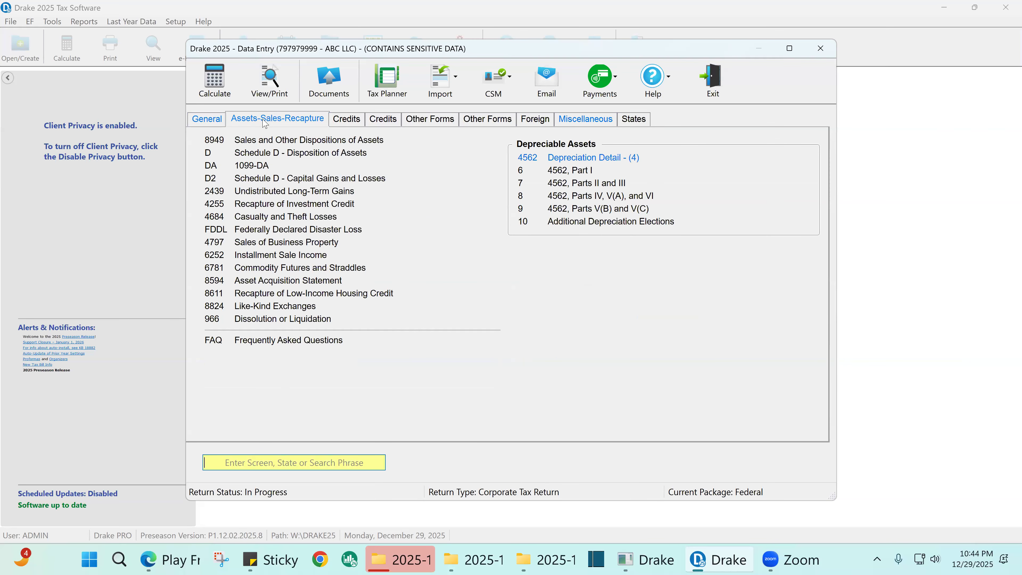
left_click(216, 121)
left_click(306, 141)
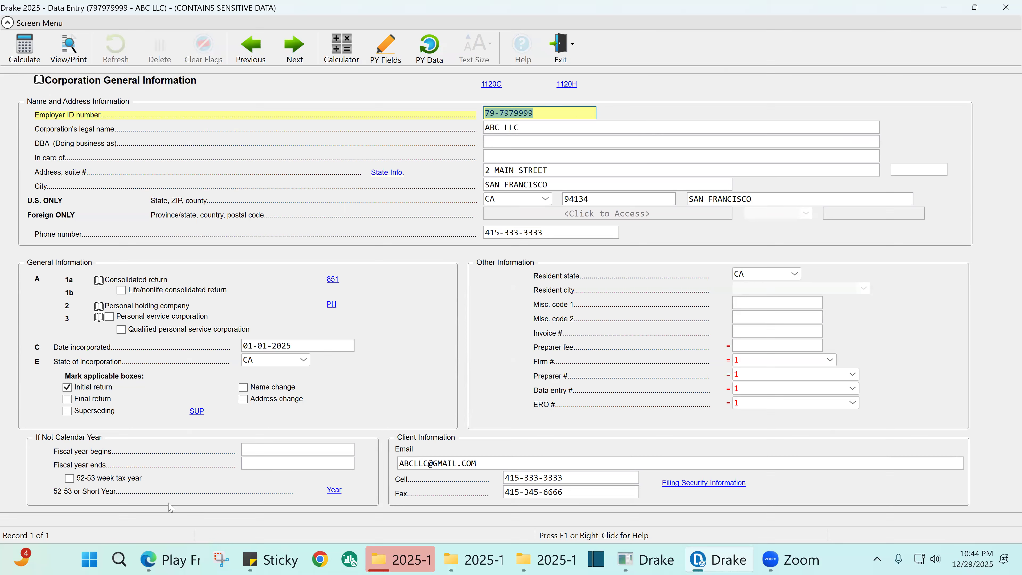
- Check the incorporation date, then select the whole Employer ID number
left_click(299, 345)
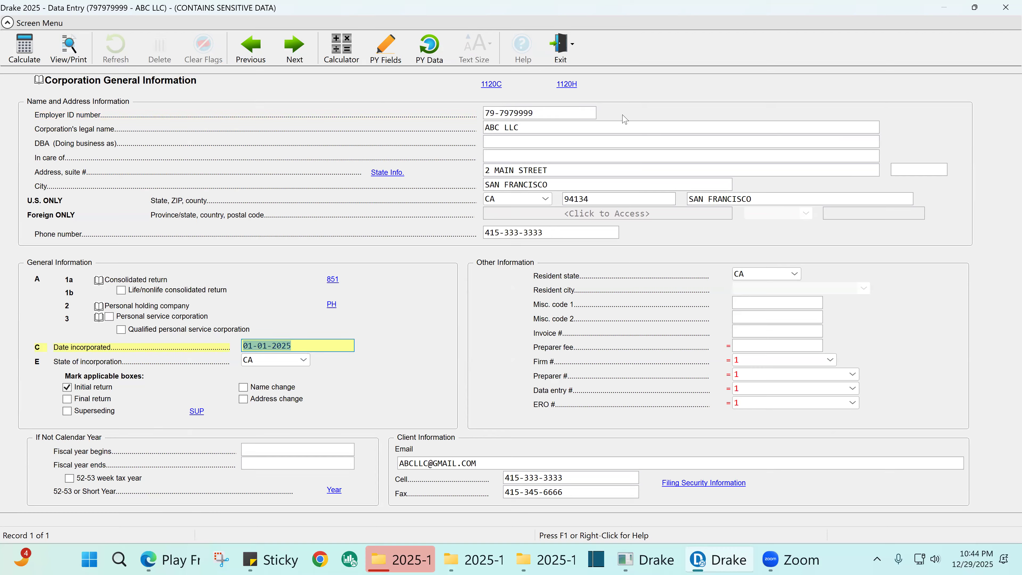
left_click(559, 113)
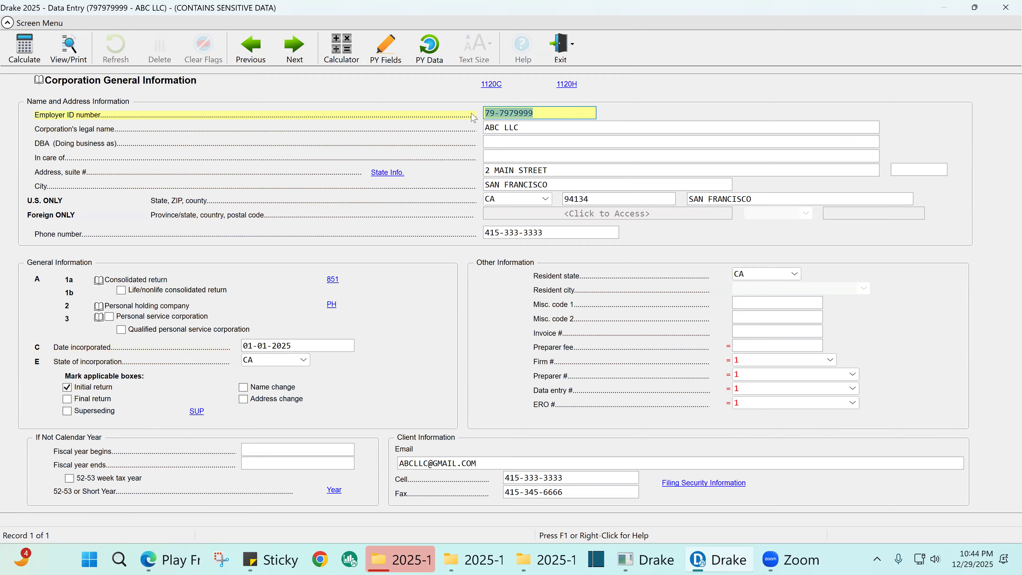
left_click(499, 115)
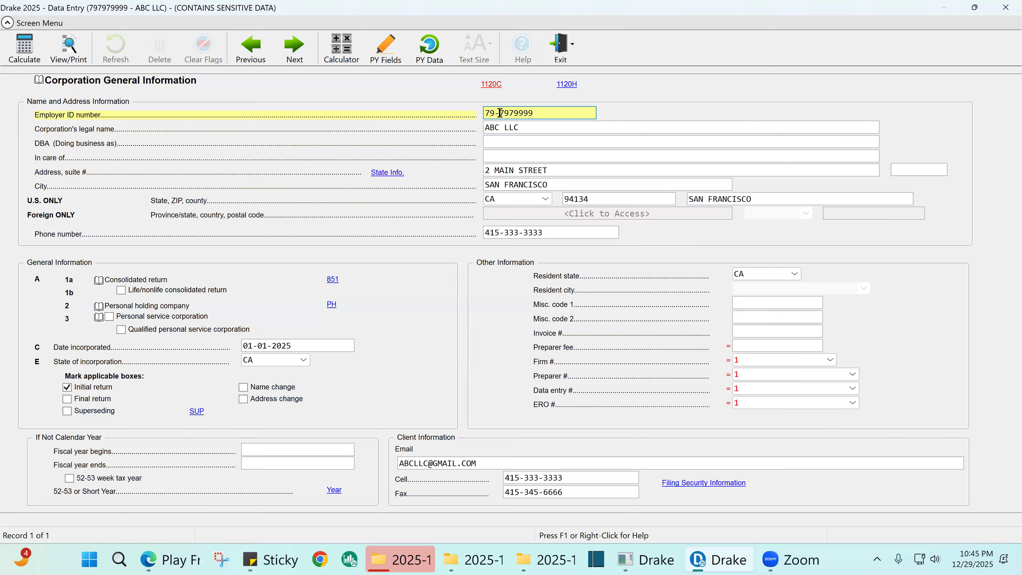
left_click_drag(543, 113, 484, 117)
- Copy the Employer ID number and paste it into the sticky note, replacing the old text
right_click(510, 114)
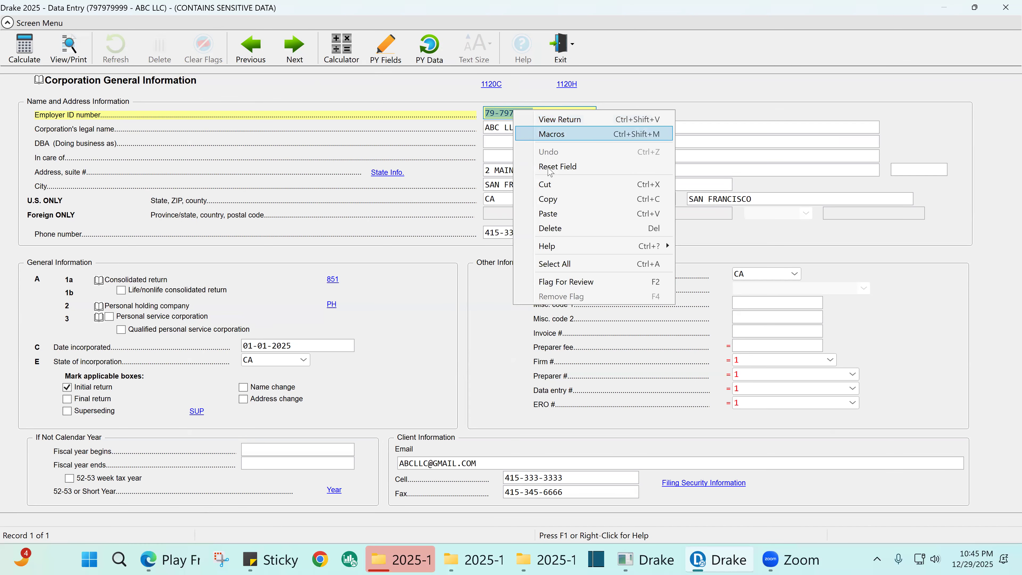
left_click(553, 199)
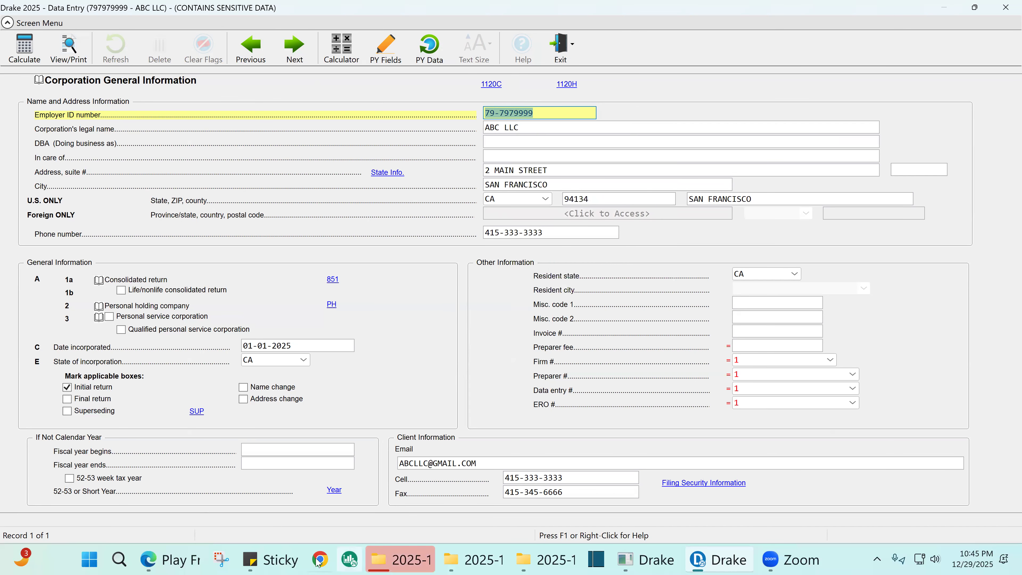
left_click(269, 562)
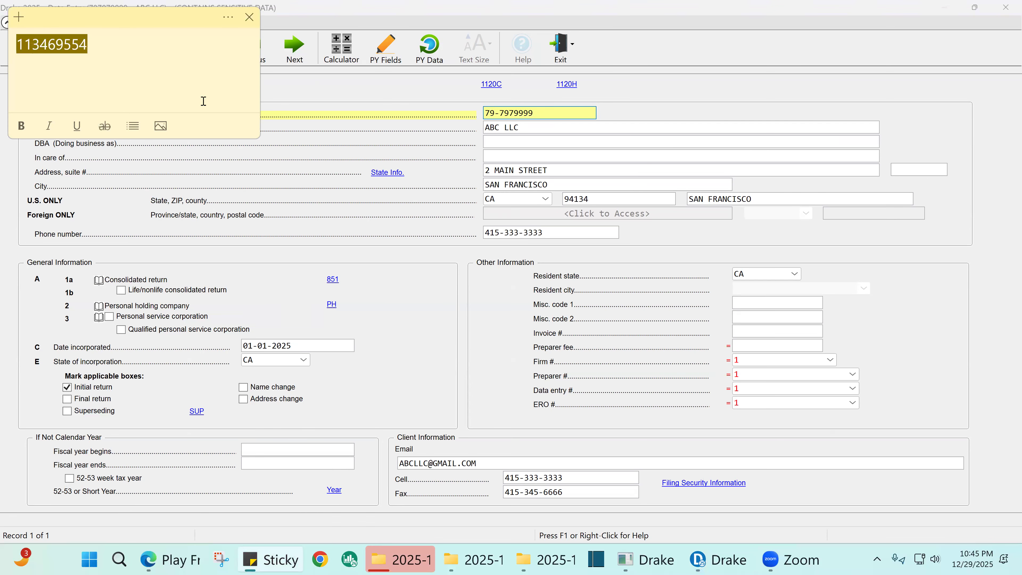
left_click(103, 50)
left_click_drag(104, 50, 6, 57)
key("BackSpace")
right_click(33, 46)
left_click(86, 121)
- Remove the hyphen from the ID, copy the digits, and close the note
left_click(42, 44)
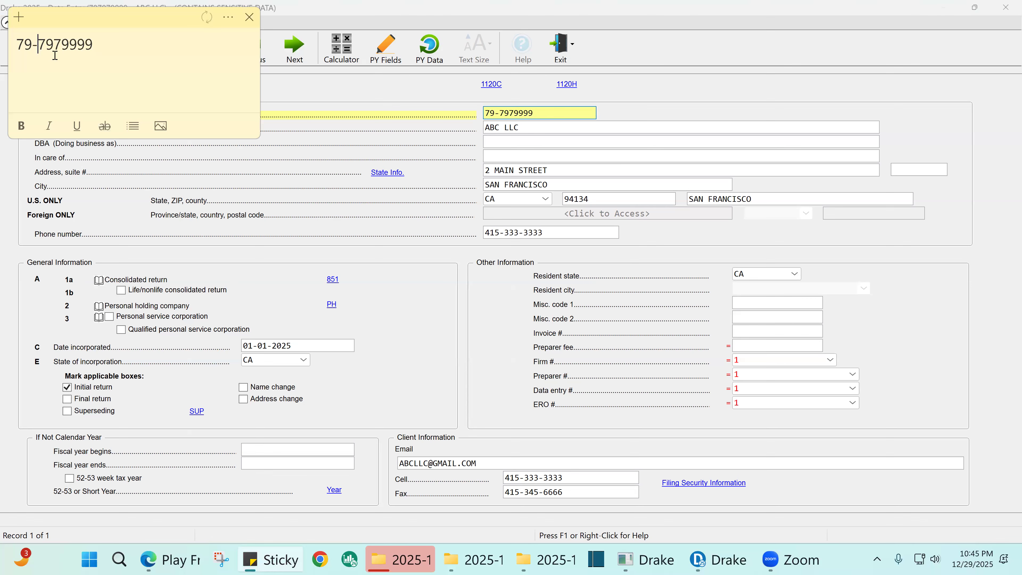
key("BackSpace")
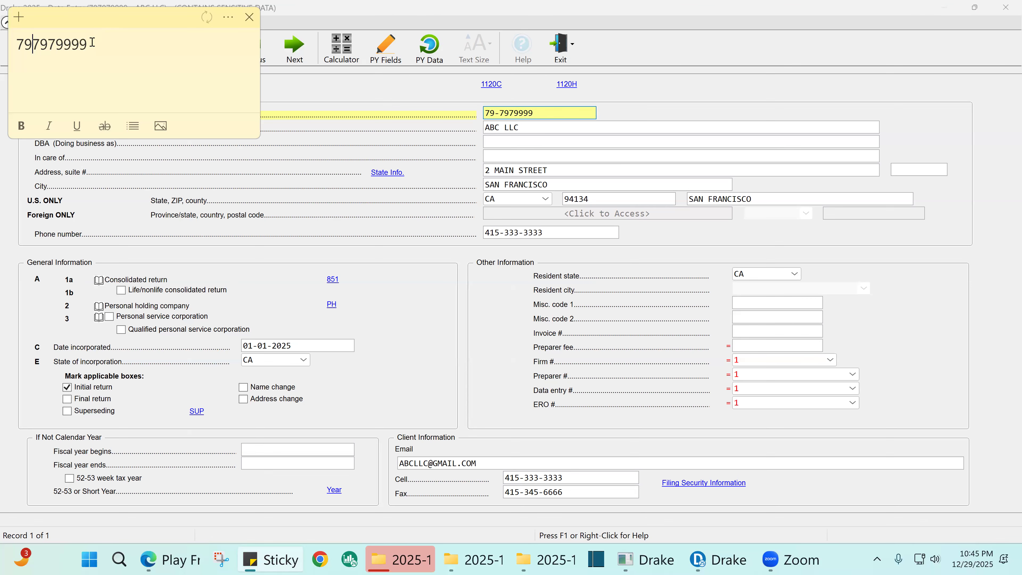
left_click_drag(90, 44, 6, 45)
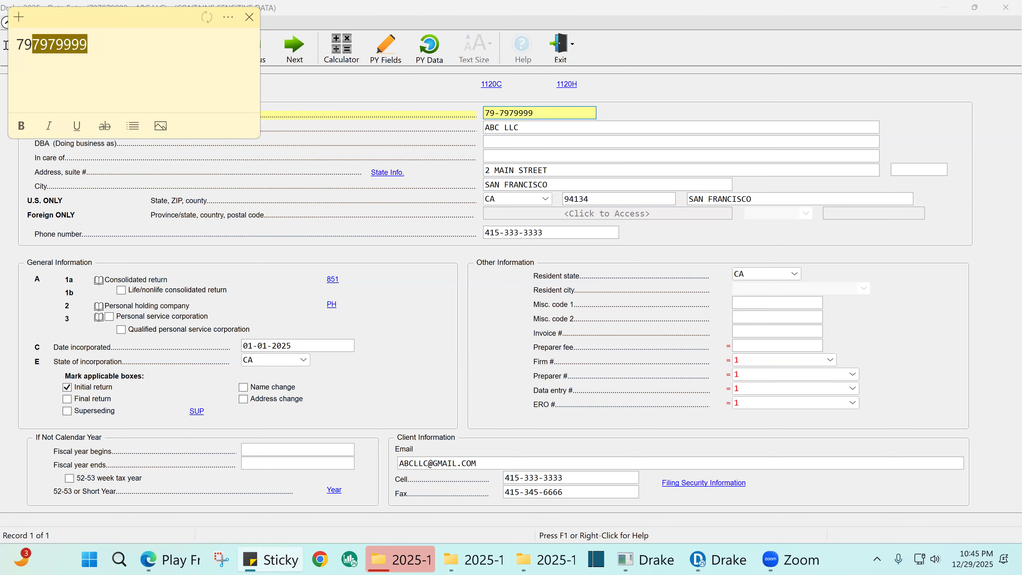
right_click(36, 44)
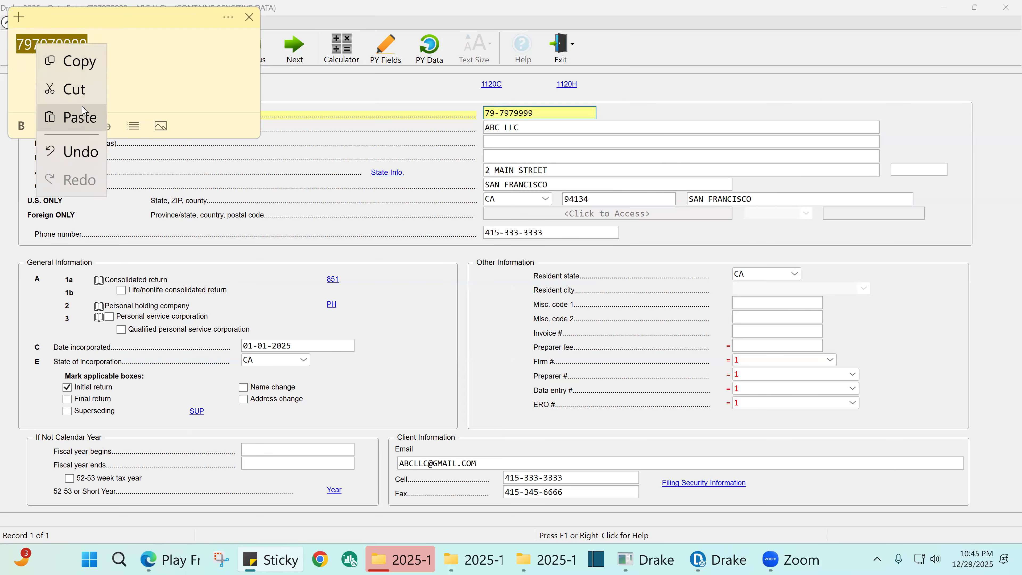
left_click(80, 61)
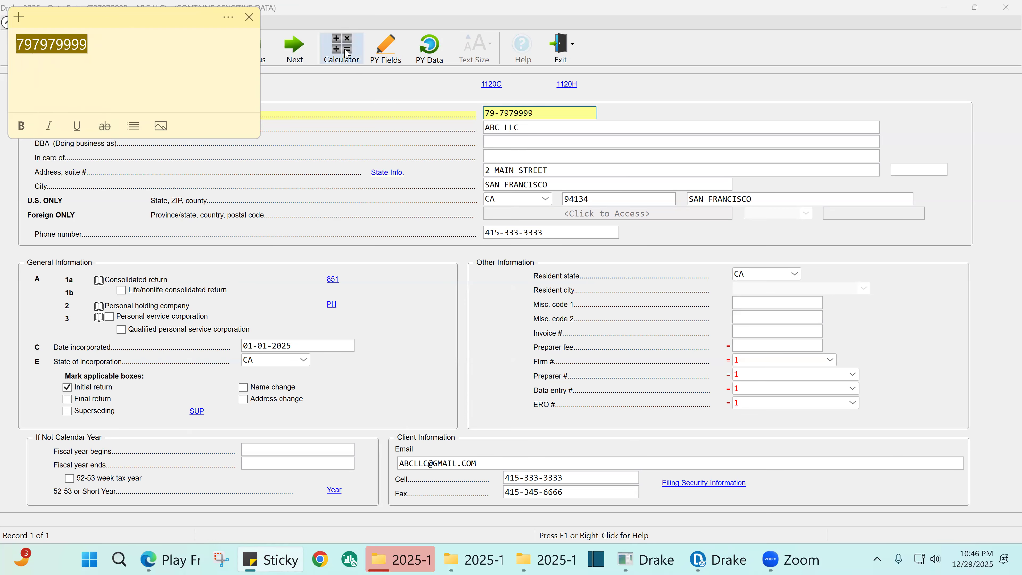
left_click(249, 18)
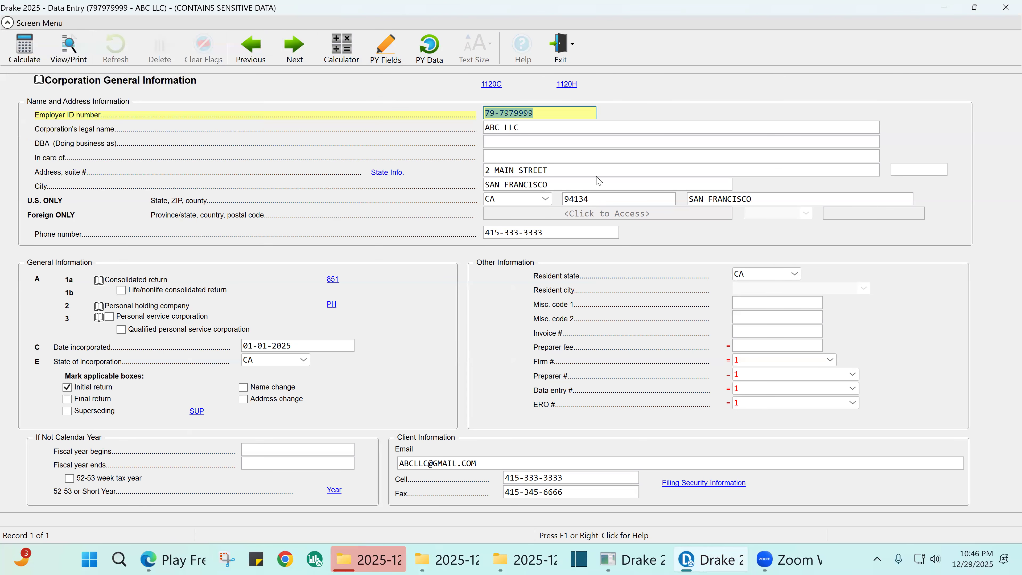
left_click(527, 170)
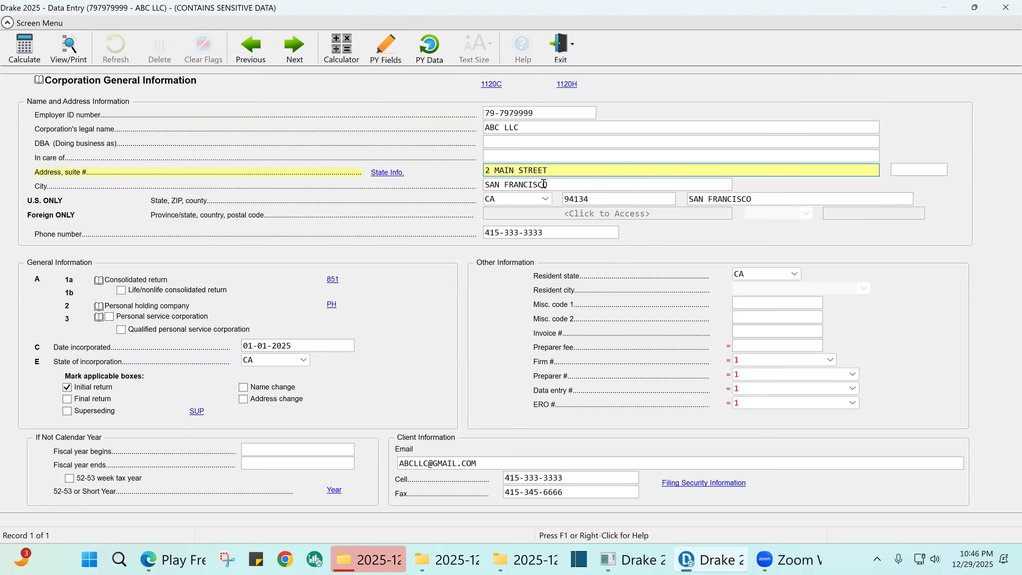
left_click(520, 110)
left_click(504, 127)
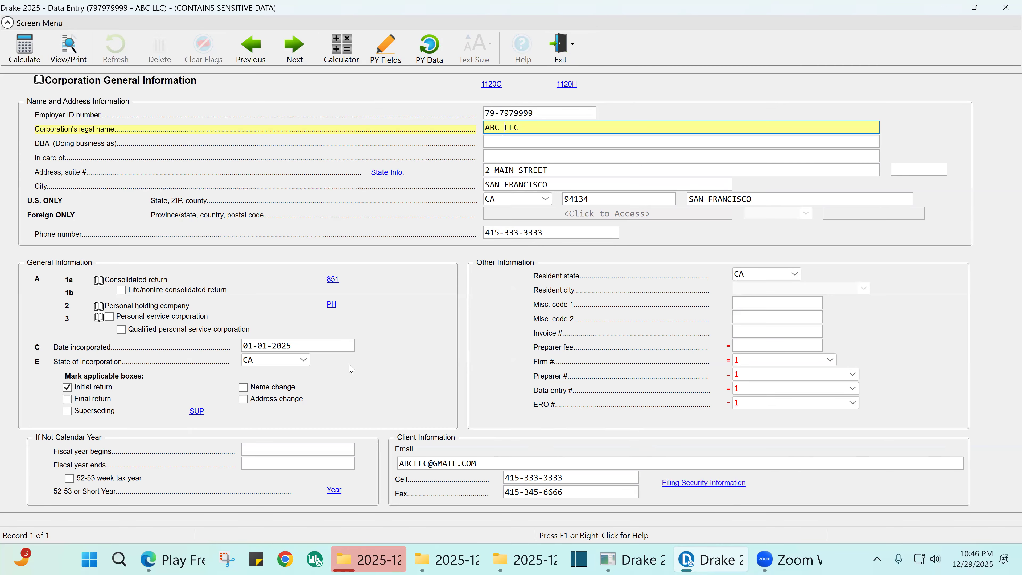
left_click_drag(308, 346, 161, 355)
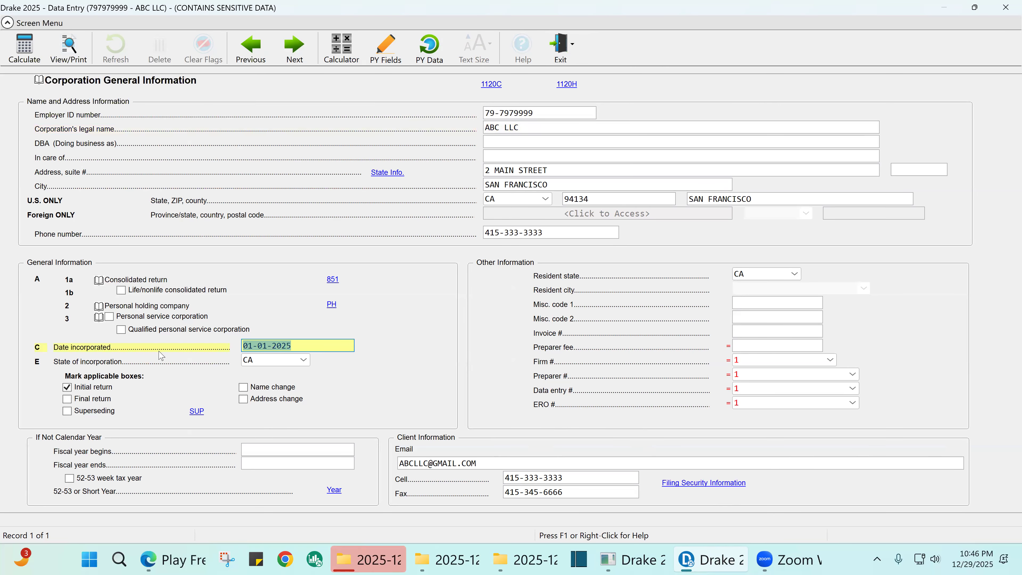
left_click(727, 488)
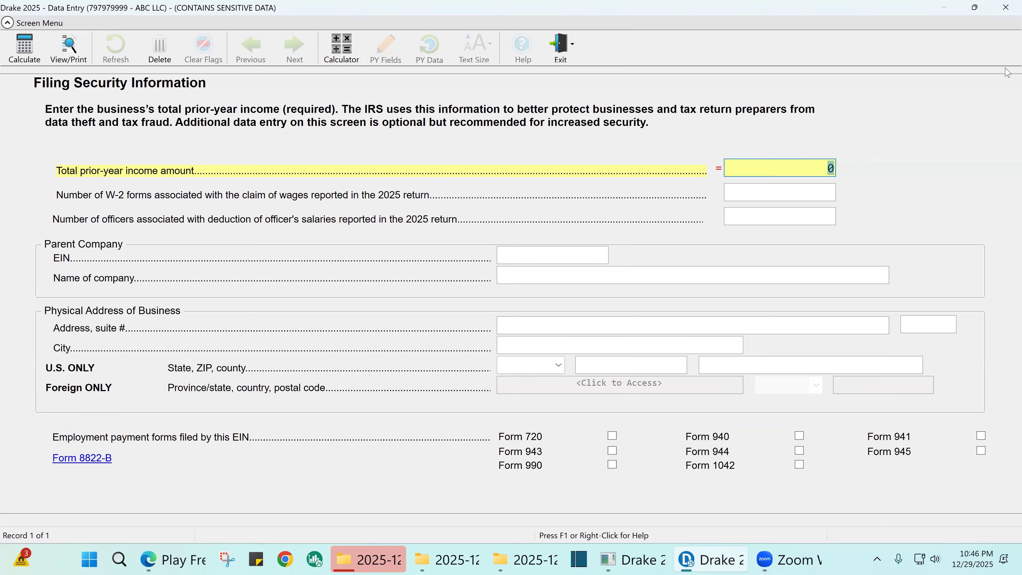
- Close Filing Security Information and copy the street address 2 MAIN STREET from General Info
left_click(1004, 10)
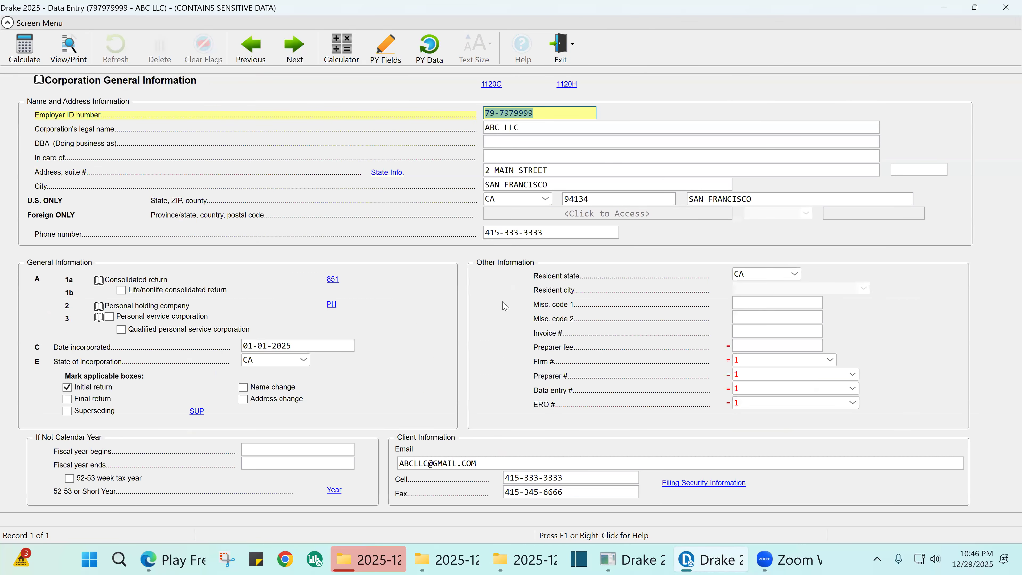
left_click(548, 169)
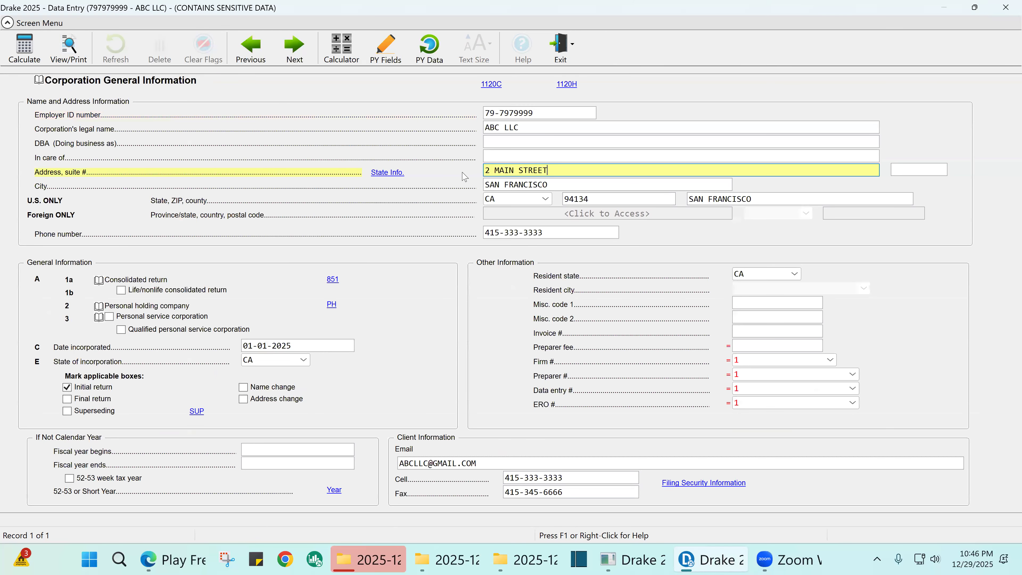
right_click(512, 173)
left_click(547, 260)
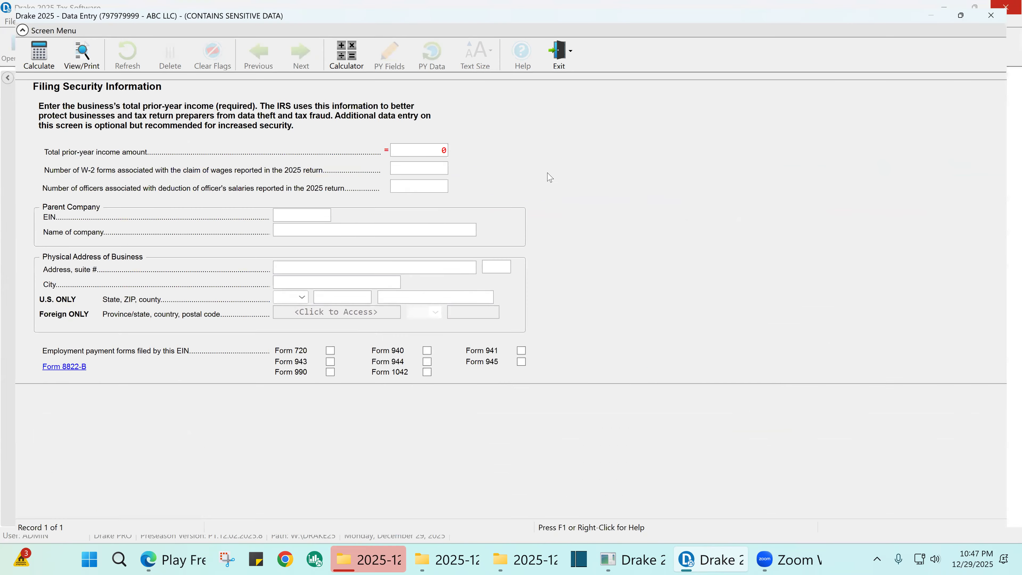
- Paste 2 MAIN STREET as the physical address, enter ZIP 94134, check Form 940, and close
left_click(508, 322)
right_click(508, 322)
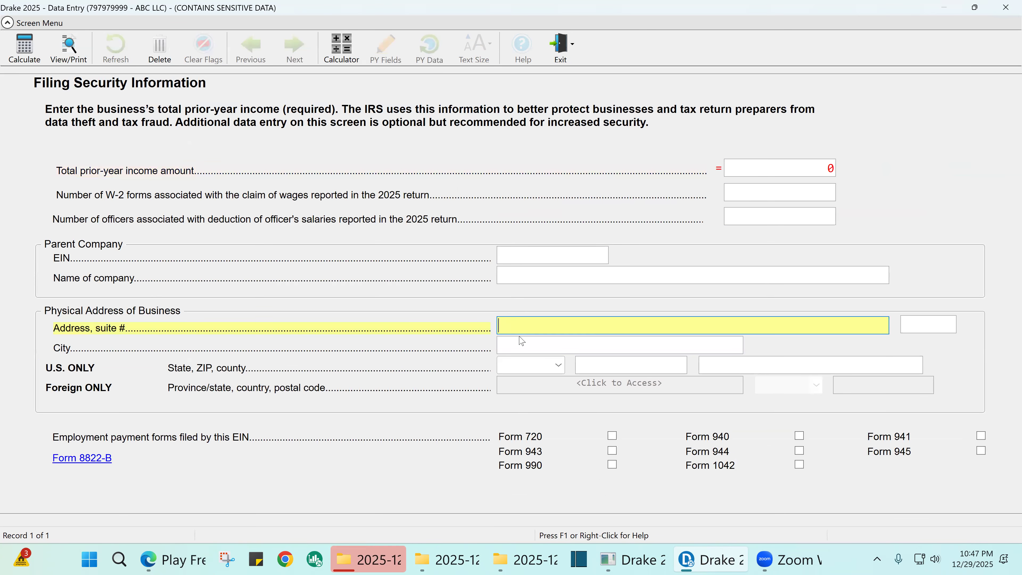
left_click(548, 429)
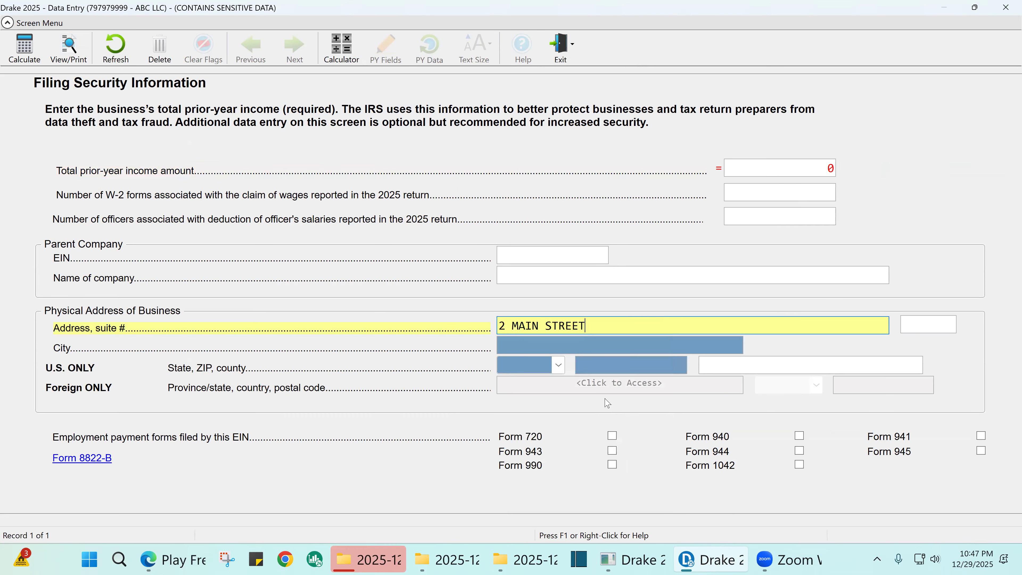
key("Tab")
key("Tab")
type("94134")
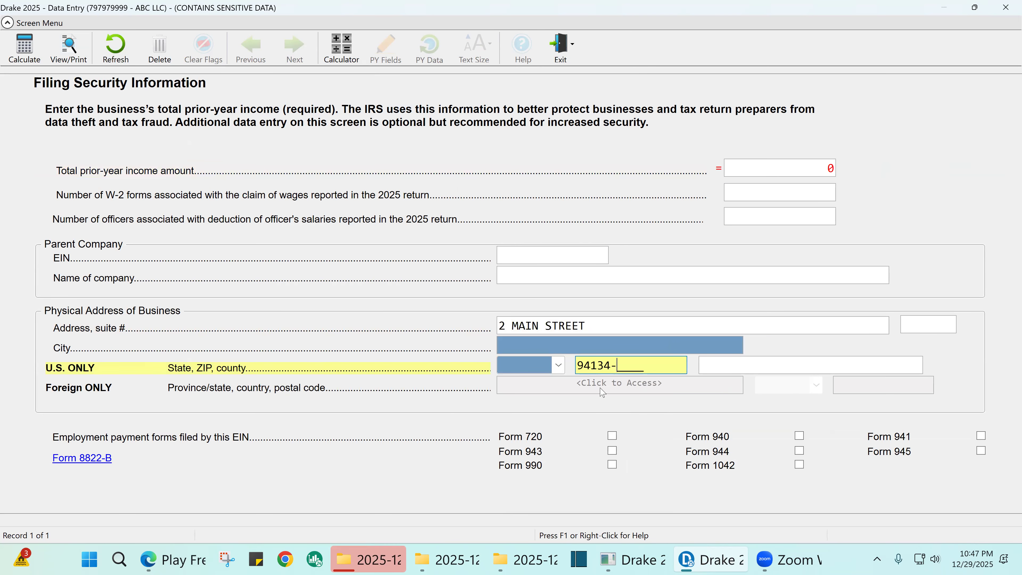
key("Tab")
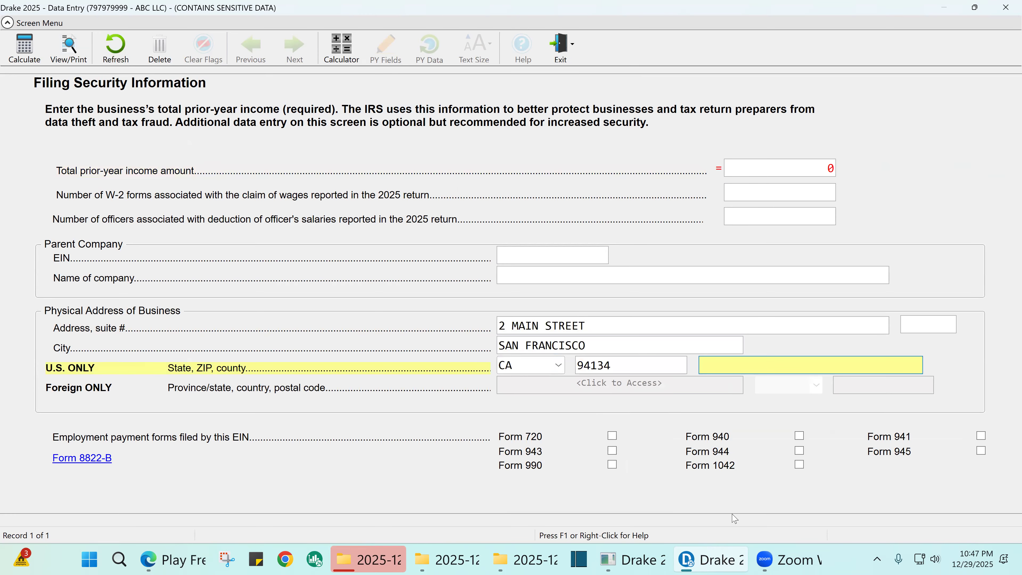
left_click(799, 437)
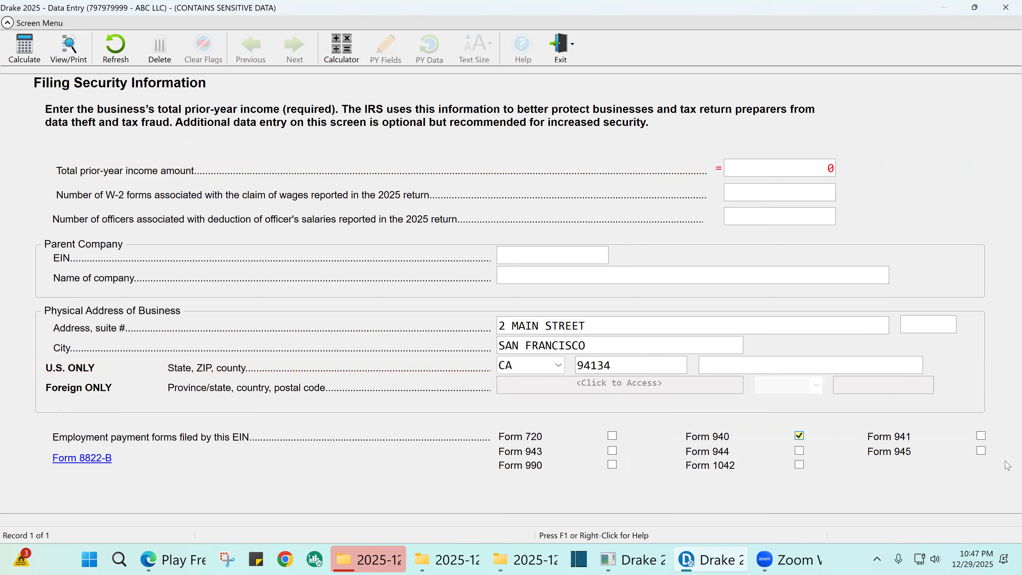
left_click(982, 435)
left_click(1006, 8)
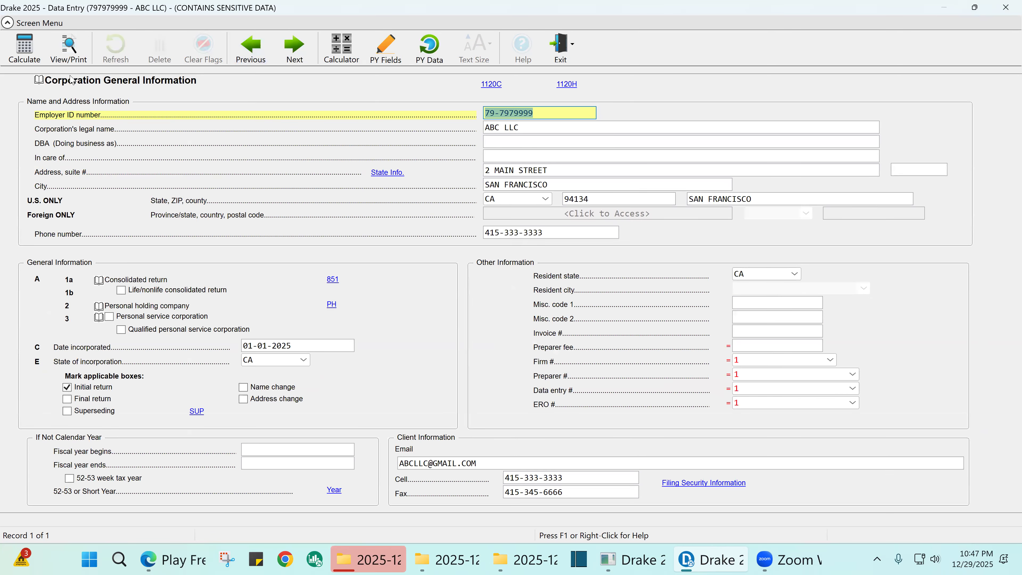
- Open the Income screen, check gross receipts 1236595 and interest income 569, then close it
left_click(1006, 7)
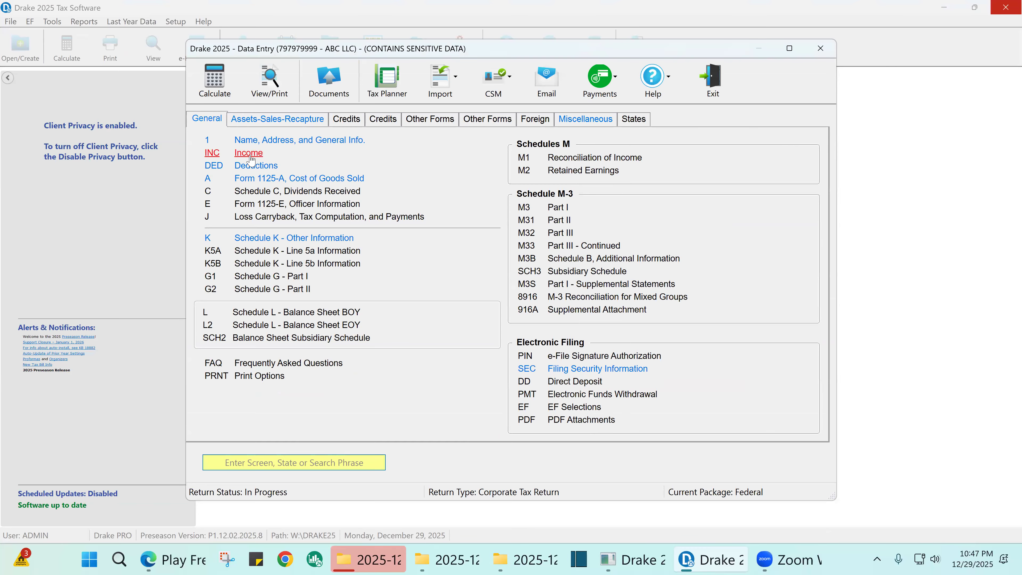
left_click(250, 160)
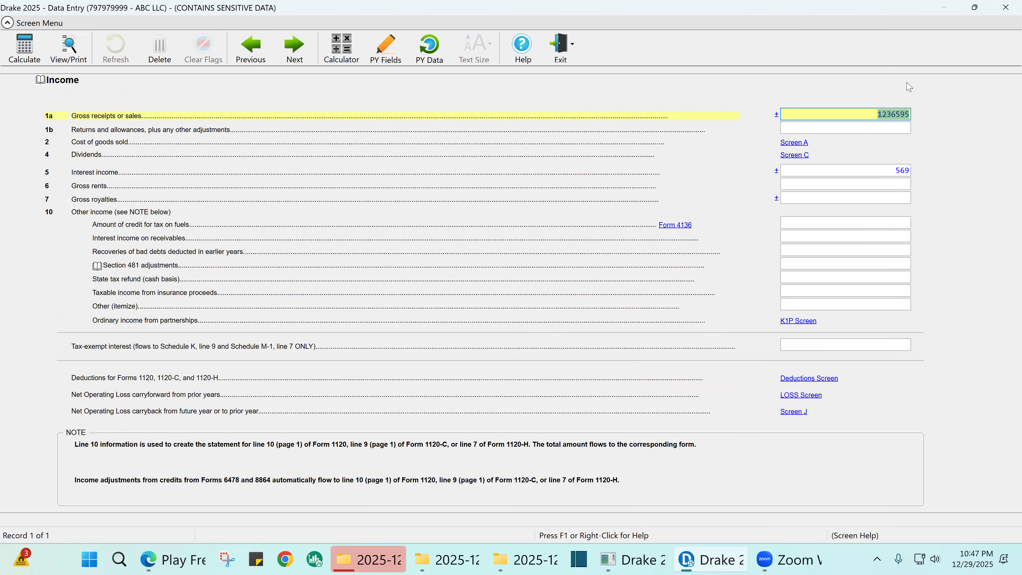
left_click(896, 117)
left_click(881, 115)
left_click(883, 173)
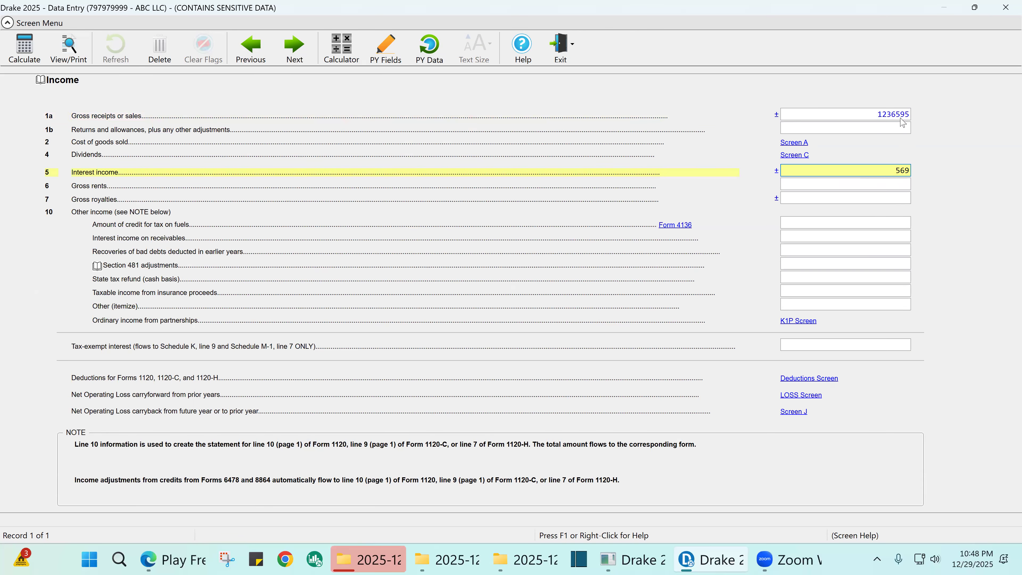
left_click(893, 112)
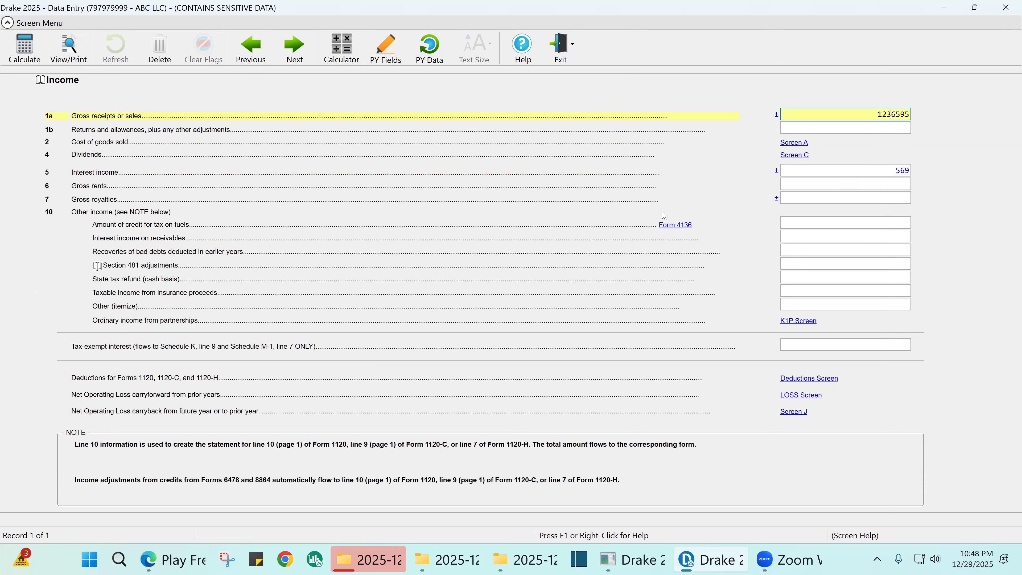
left_click(841, 185)
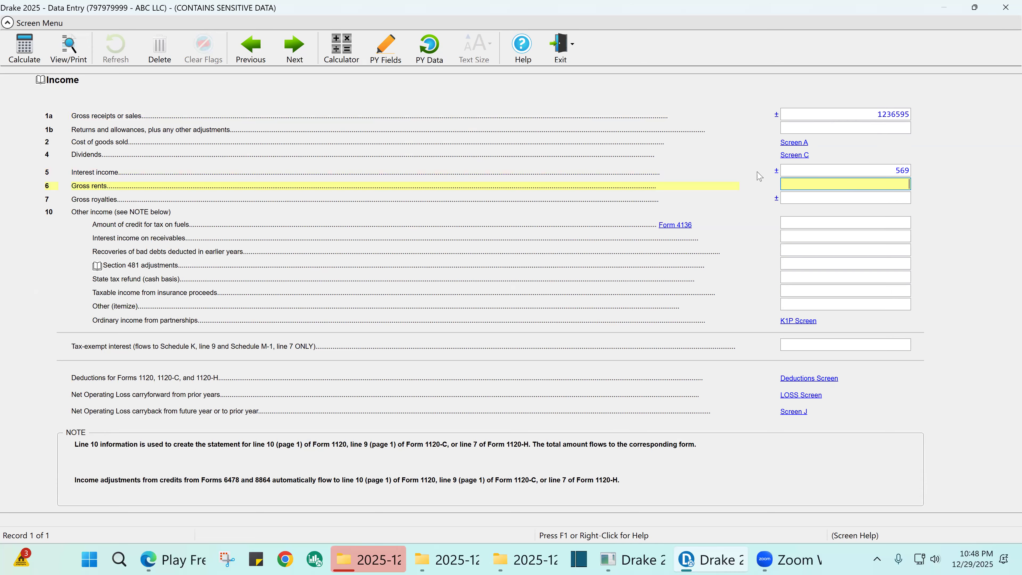
left_click(1006, 6)
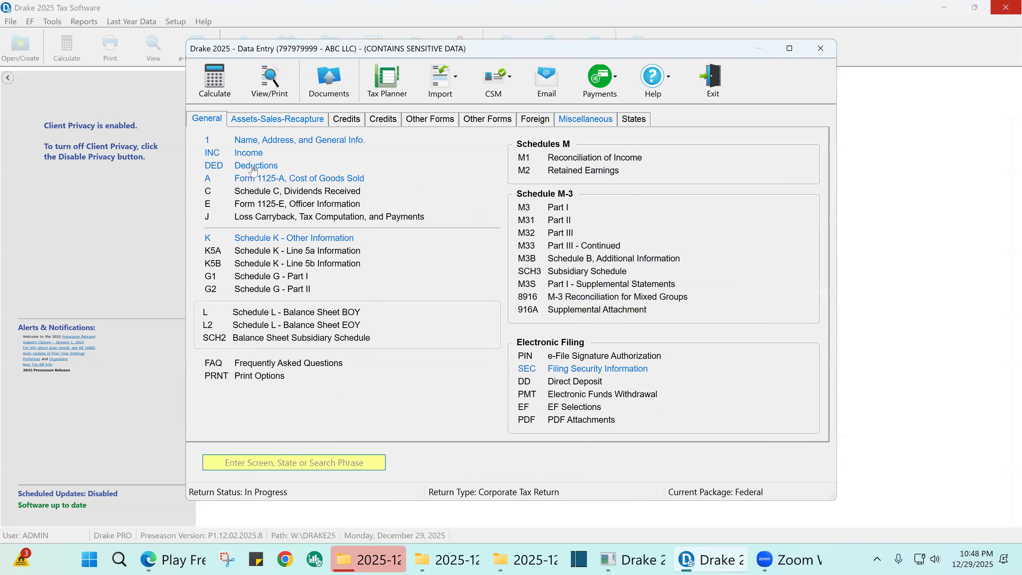
left_click(255, 170)
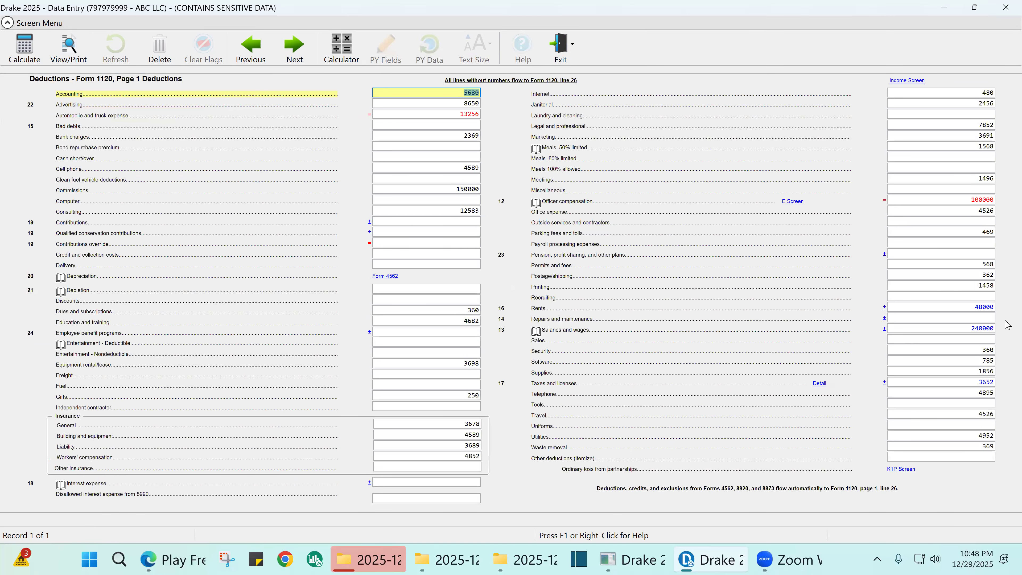
left_click(978, 307)
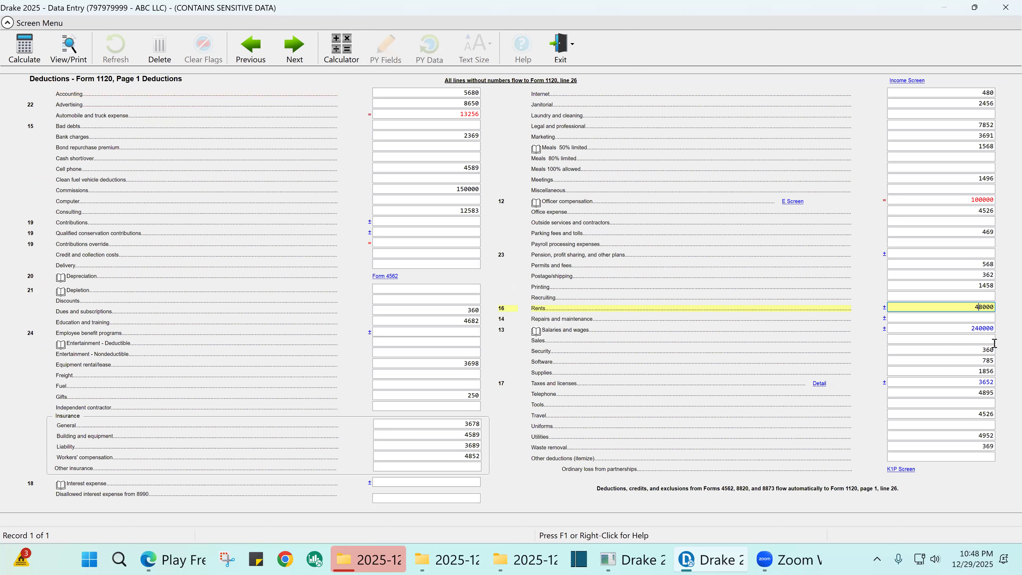
left_click(984, 307)
left_click(431, 94)
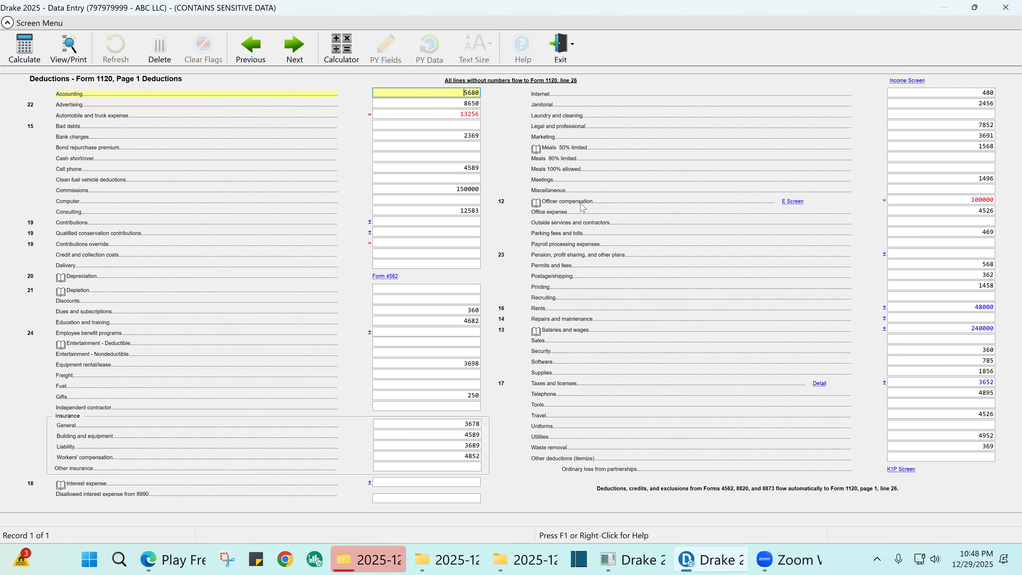
key("Tab")
key("Tab")
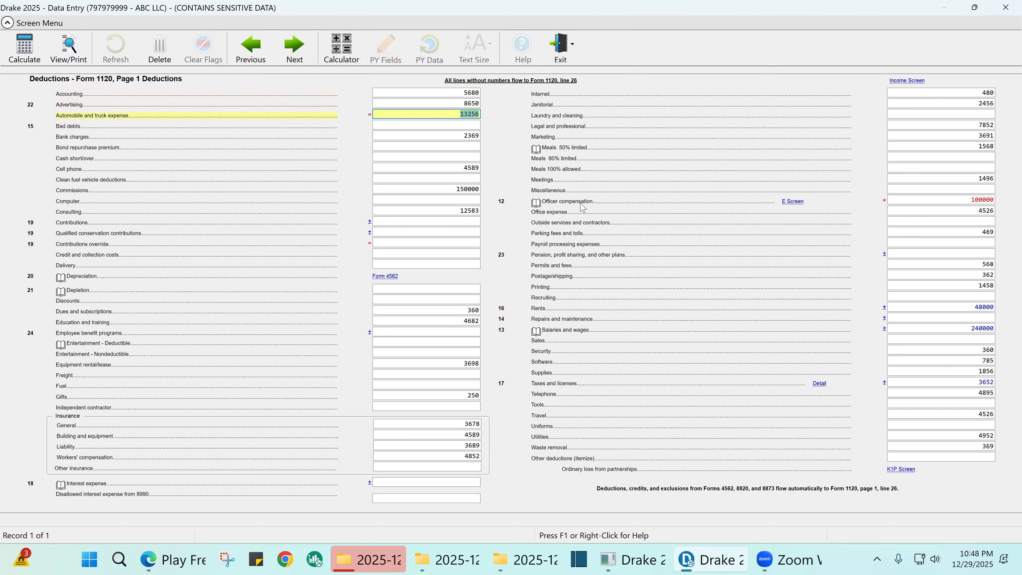
key("Tab")
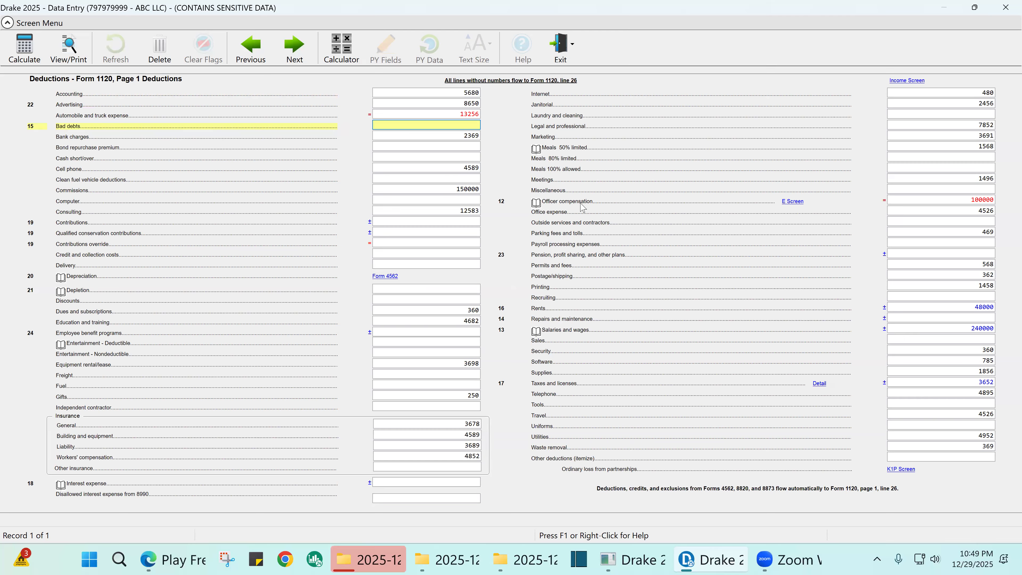
key("Tab")
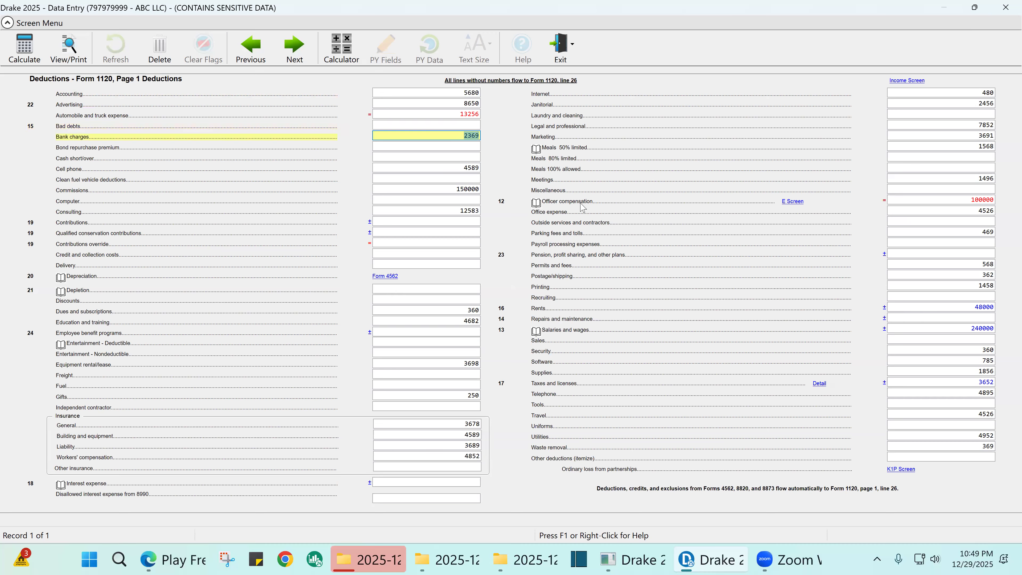
key("Tab")
key("Tab")
key("Tab")
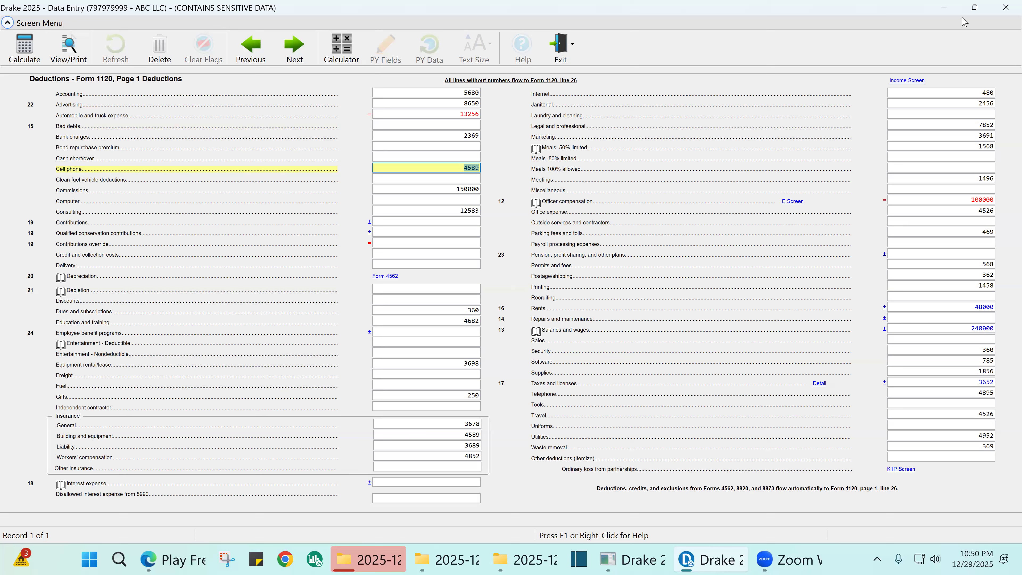
key("Return")
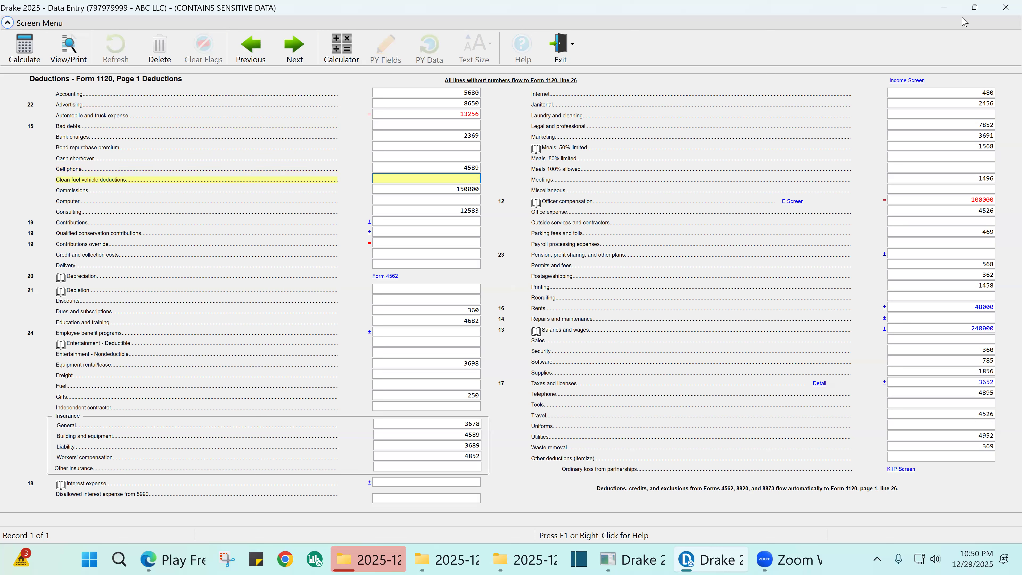
key("shift+Tab")
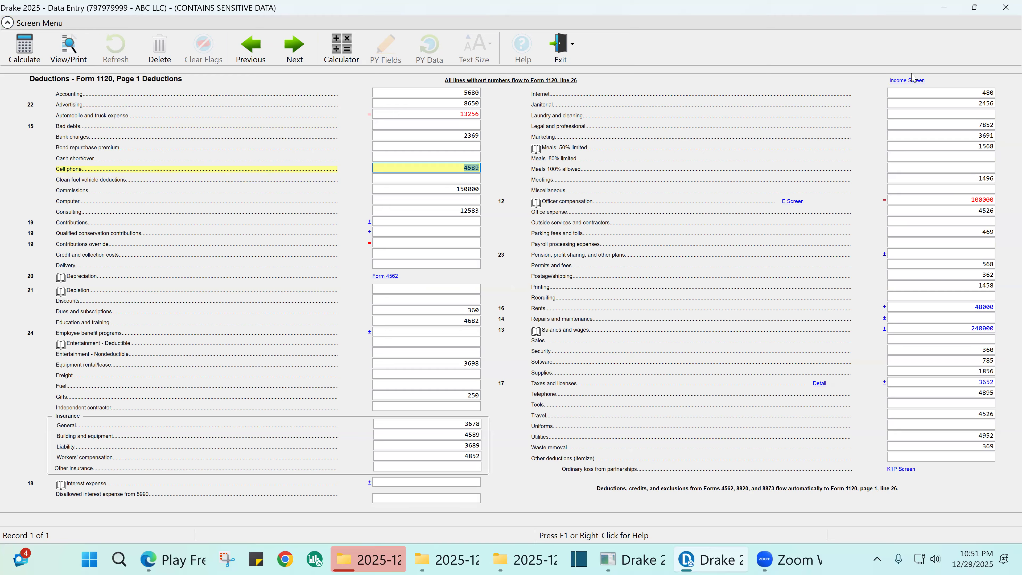
left_click(463, 180)
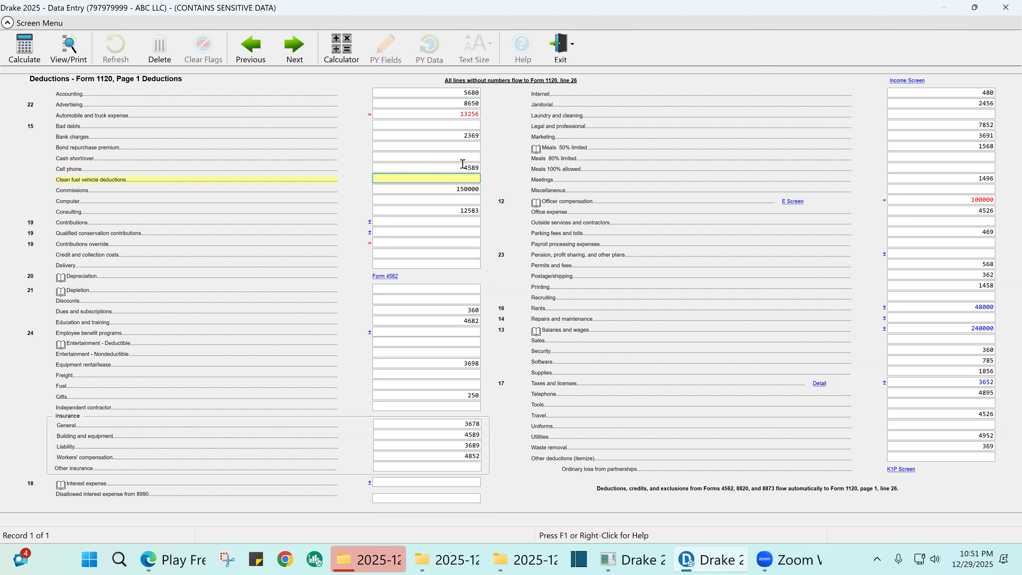
left_click(470, 167)
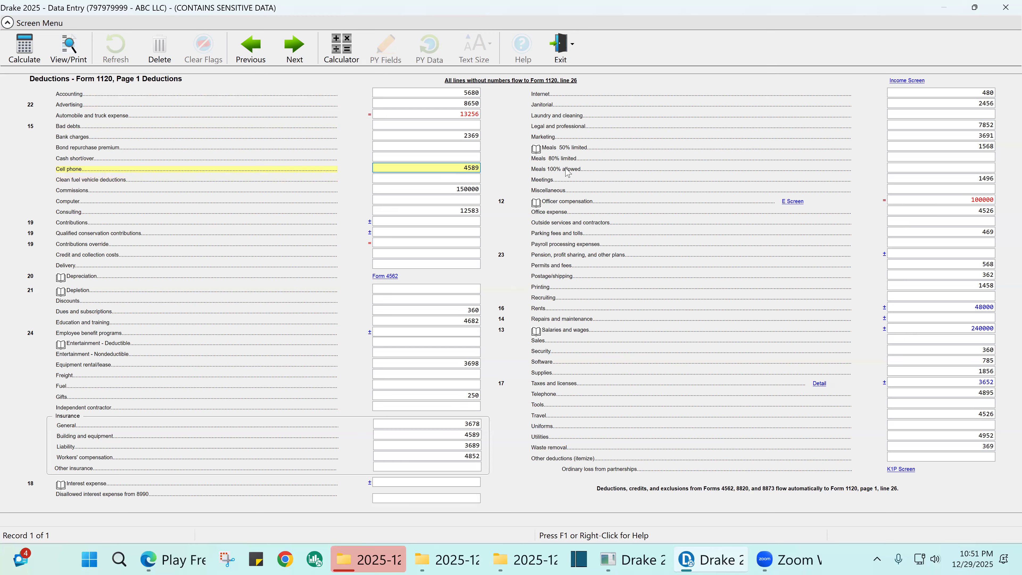
key("Tab")
key("Tab")
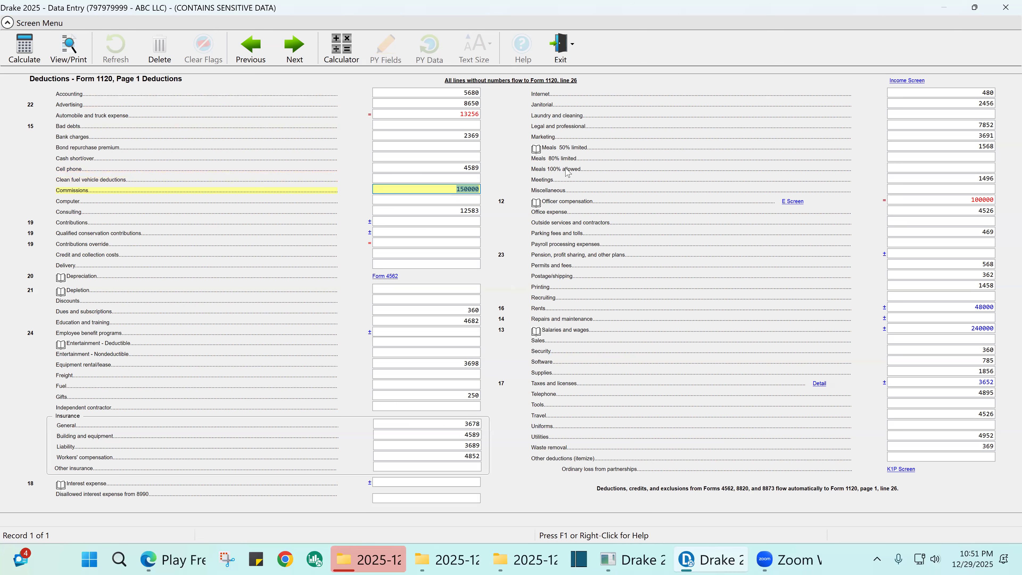
- Remove the extra zero so Commissions read 15000, then check the Consulting amount of 12583
left_click(467, 192)
key("BackSpace")
type("00")
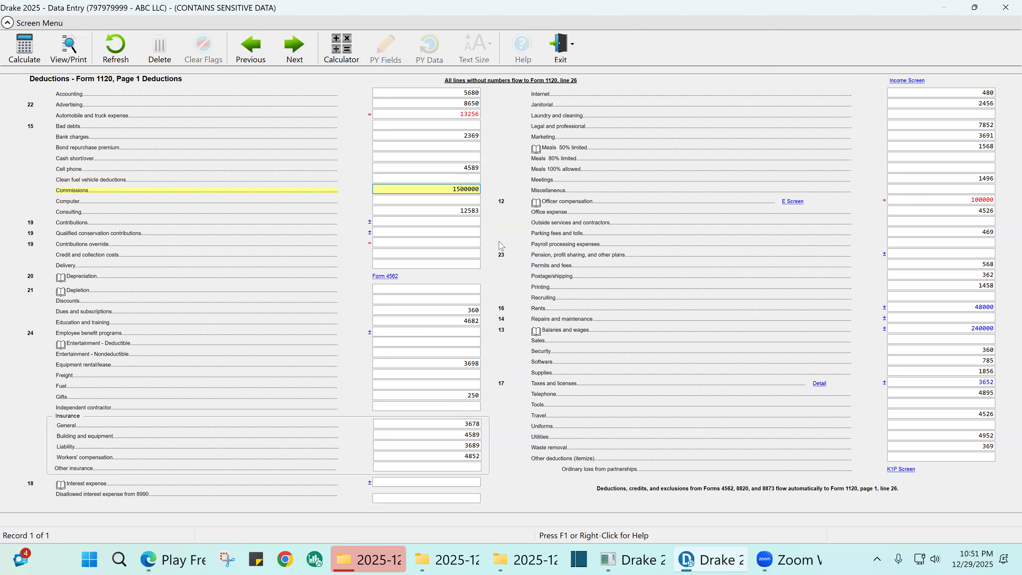
key("BackSpace")
left_click(468, 189)
left_click(470, 211)
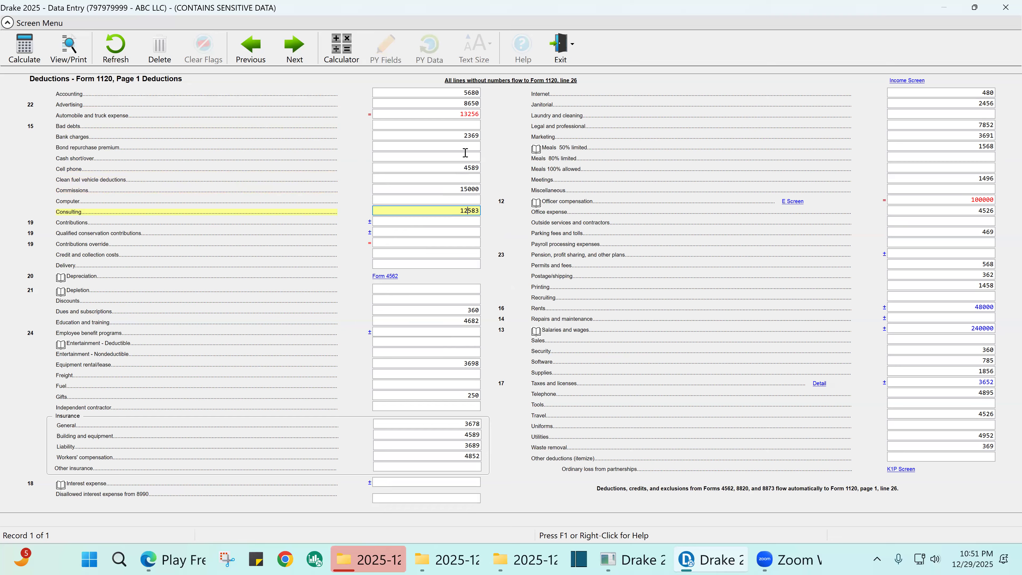
left_click(467, 114)
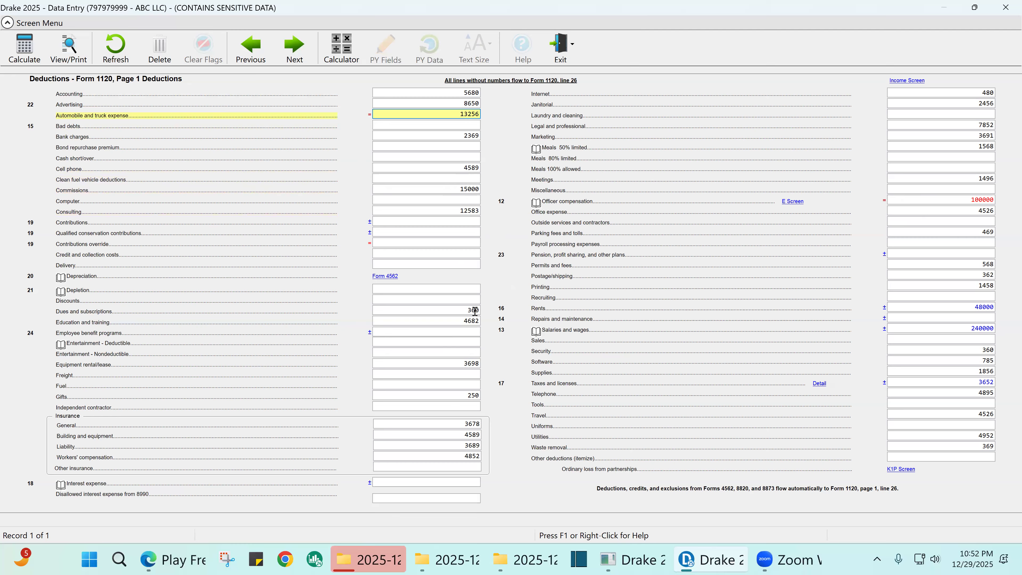
double_click(983, 200)
left_click(982, 200)
left_click(982, 328)
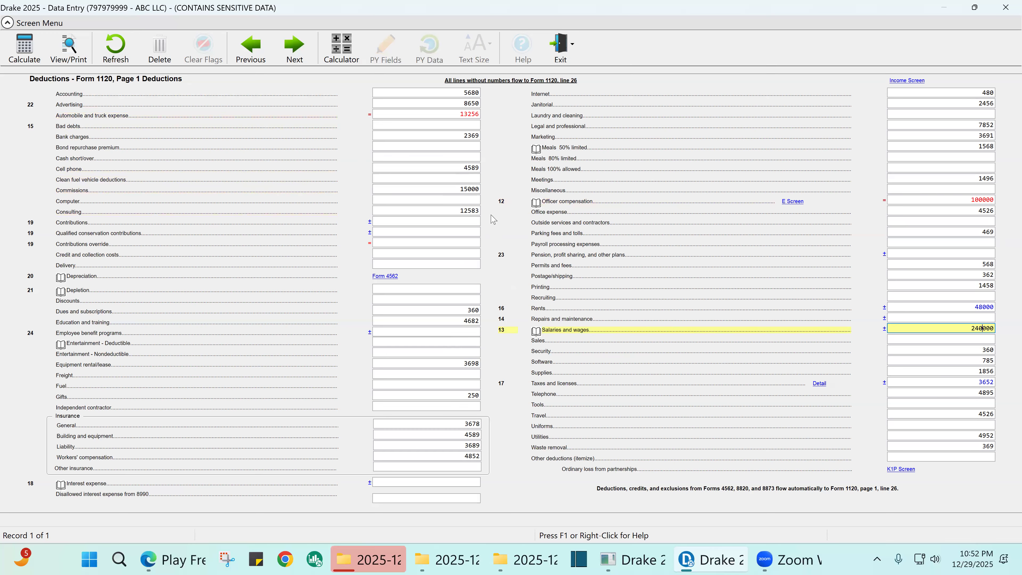
left_click(467, 189)
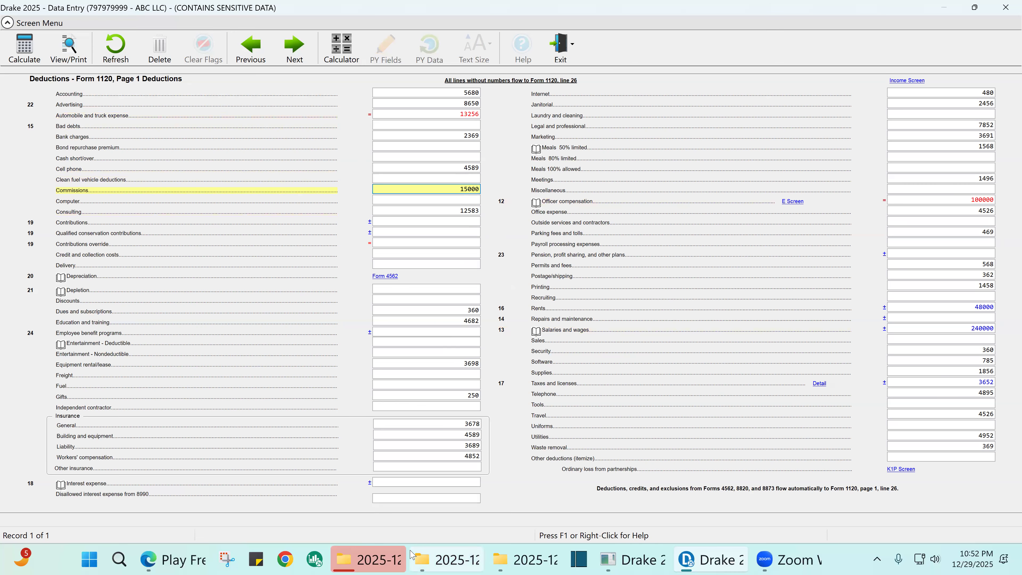
mouse_move(412, 561)
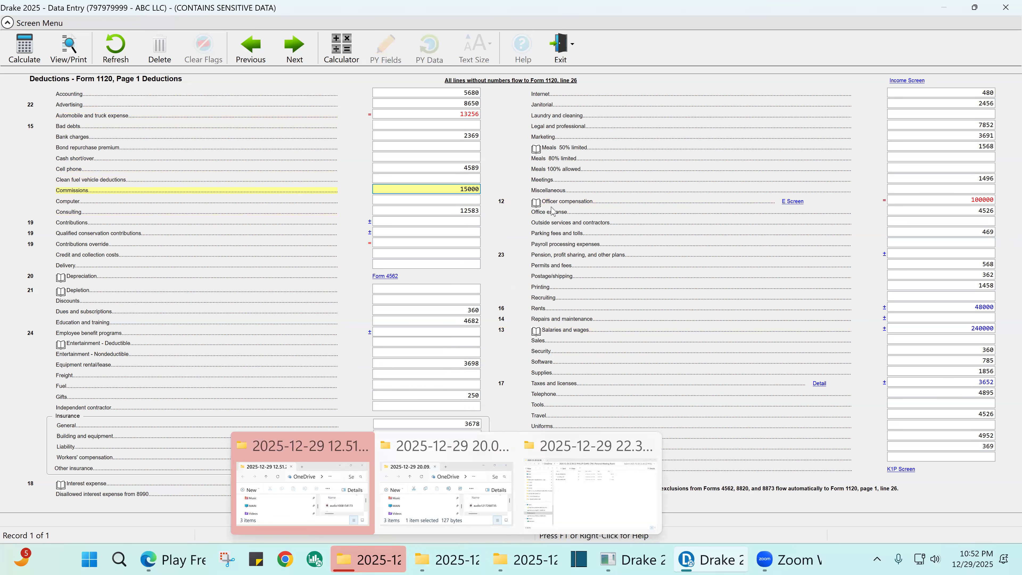
key("Tab")
key("Tab")
key("Tab")
key("Tab")
key("Tab")
key("Tab")
key("Tab")
key("Tab")
key("Tab")
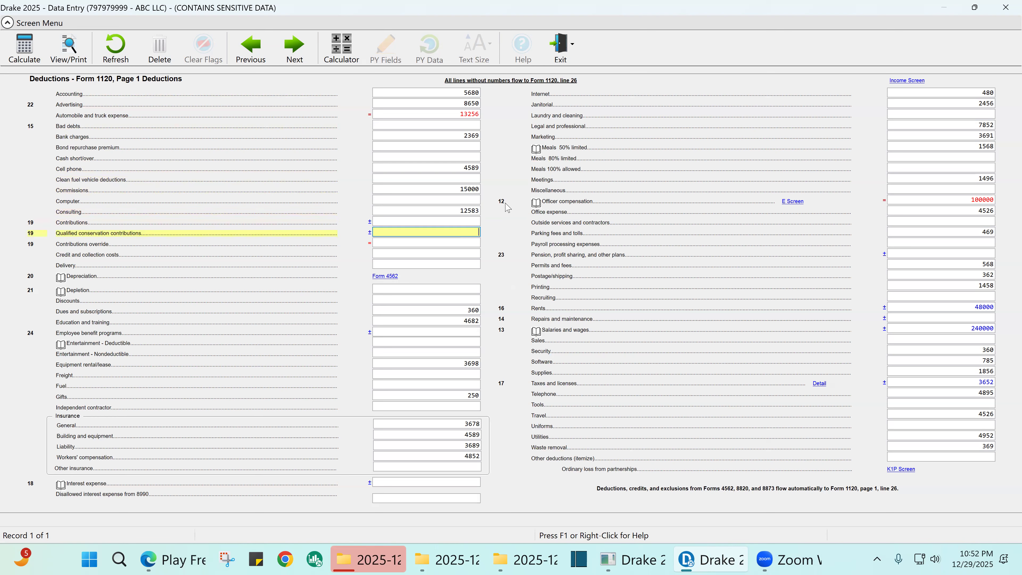
key("Tab")
key("Tab")
key("Tab")
key("Tab")
key("Tab")
key("Tab")
key("Tab")
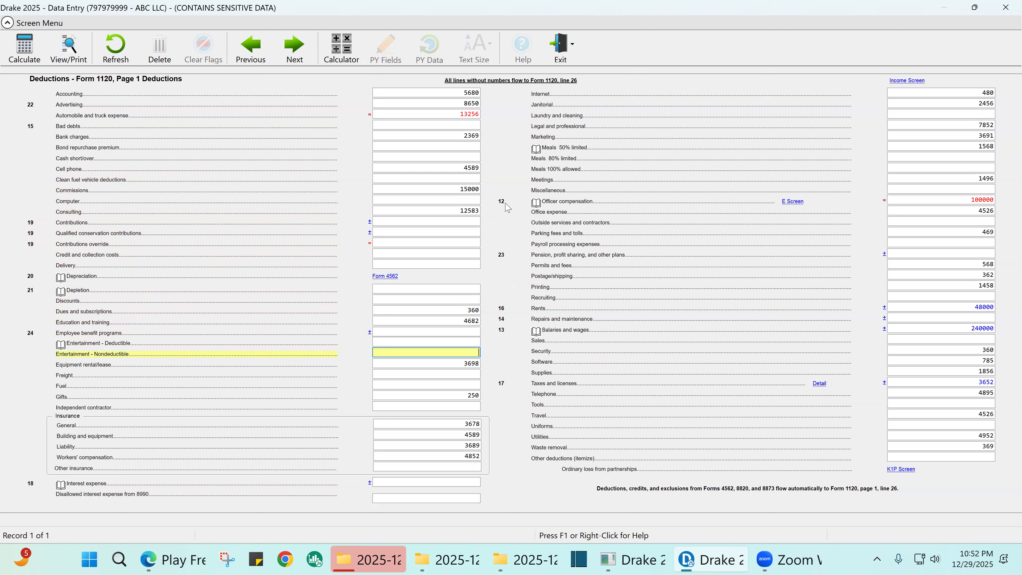
key("Tab")
key("Tab")
key("Tab")
key("Tab")
key("Tab")
key("Tab")
key("Tab")
key("Tab")
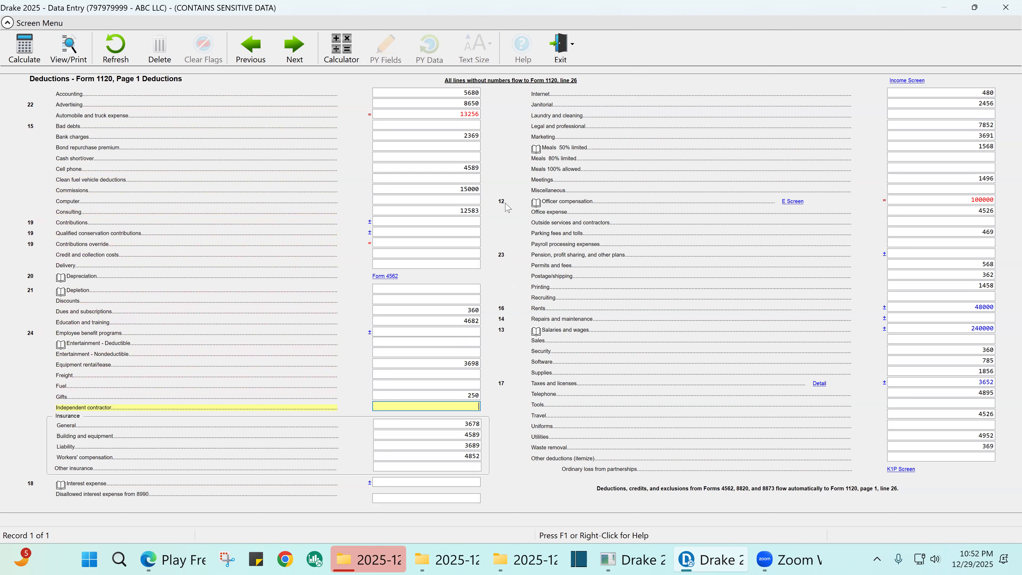
key("Tab")
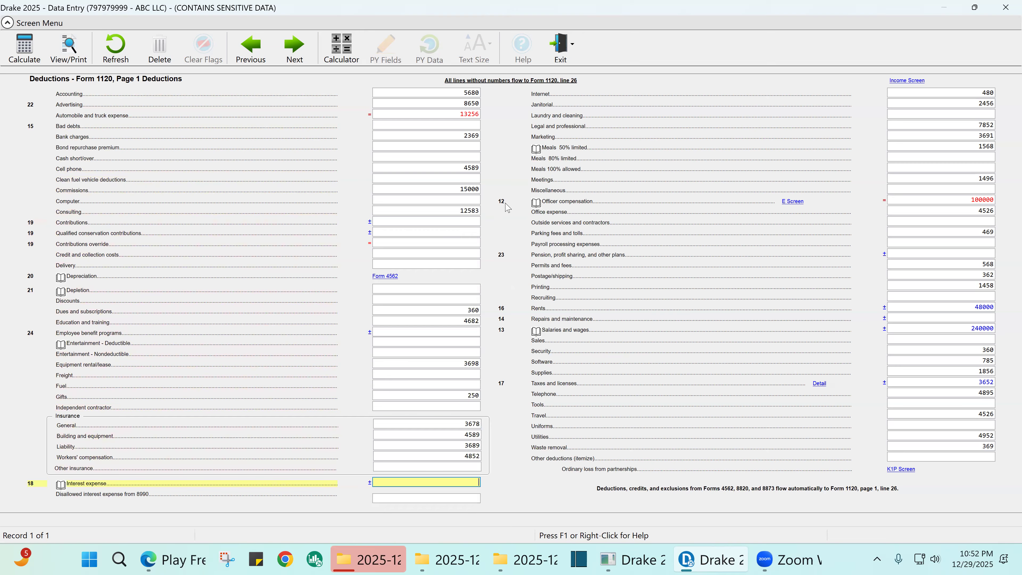
key("Tab")
key("Tab")
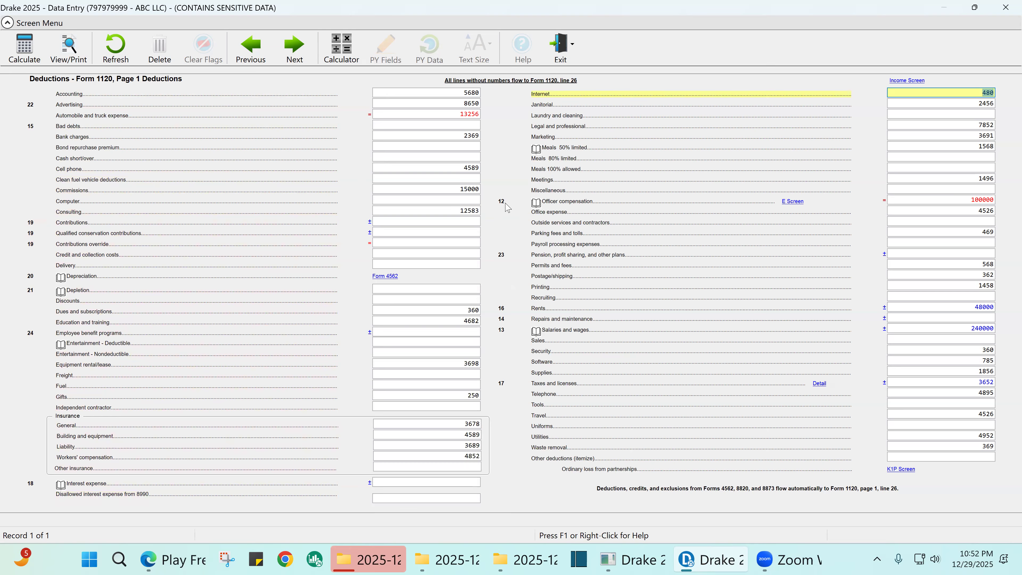
key("Tab")
key("Tab")
key("Tab")
key("Tab")
key("Tab")
key("Tab")
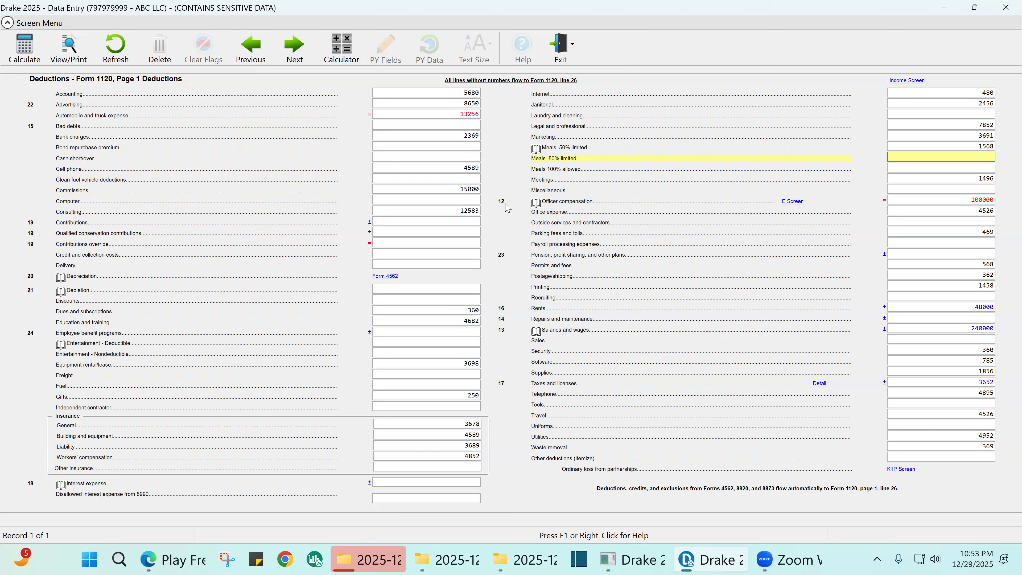
key("Return")
key("Return")
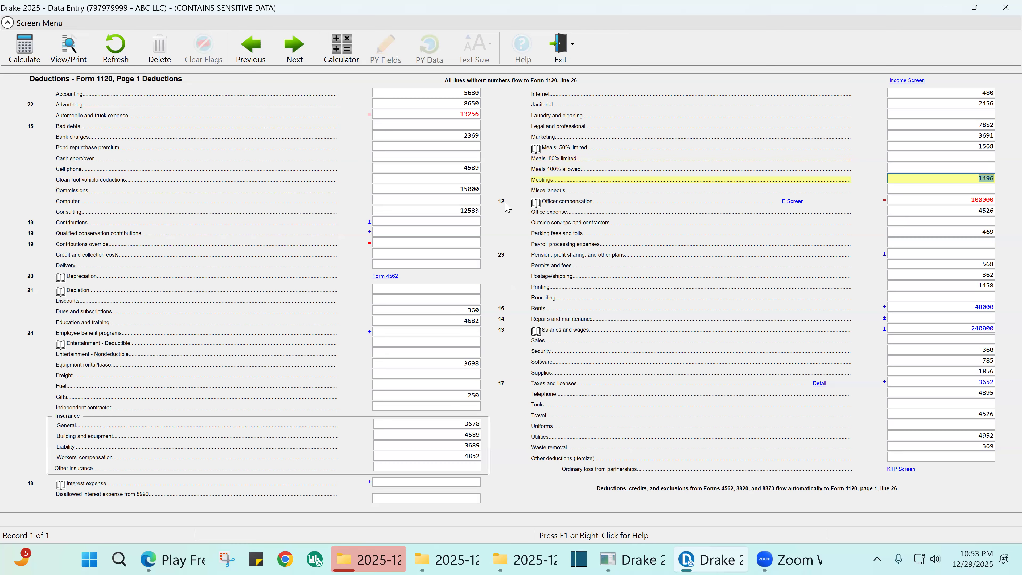
key("Return")
key("Return")
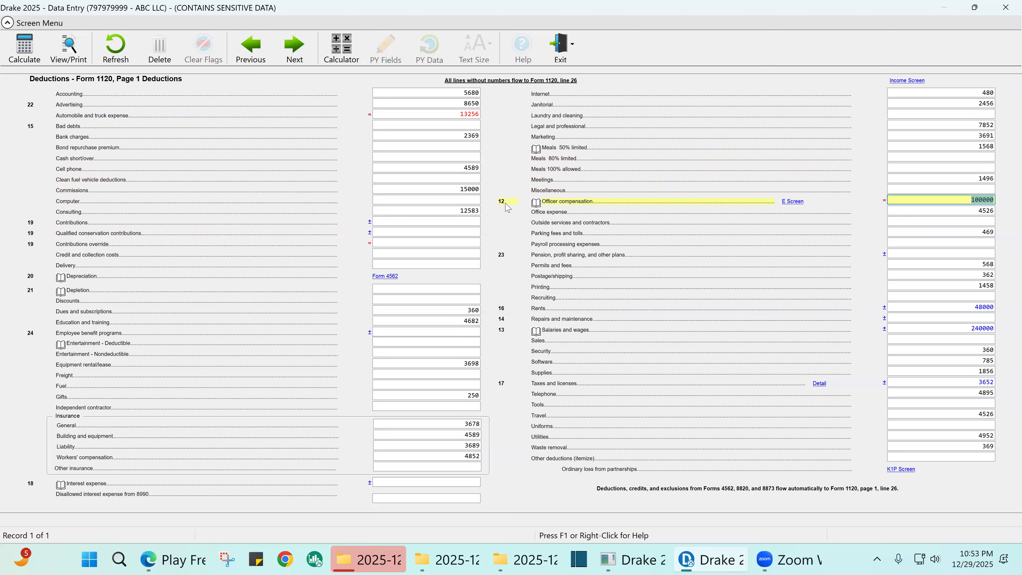
key("Return")
key("Return")
key("Return")
key("Return")
key("Return")
key("Return")
key("Return")
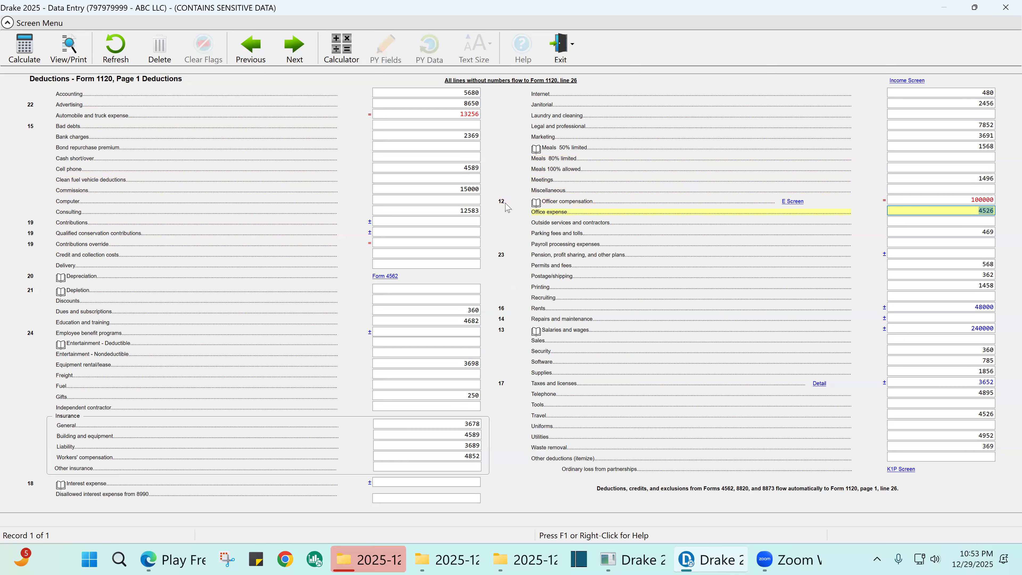
key("Return")
key("Return")
key("Return")
key("Return")
key("Return")
key("Return")
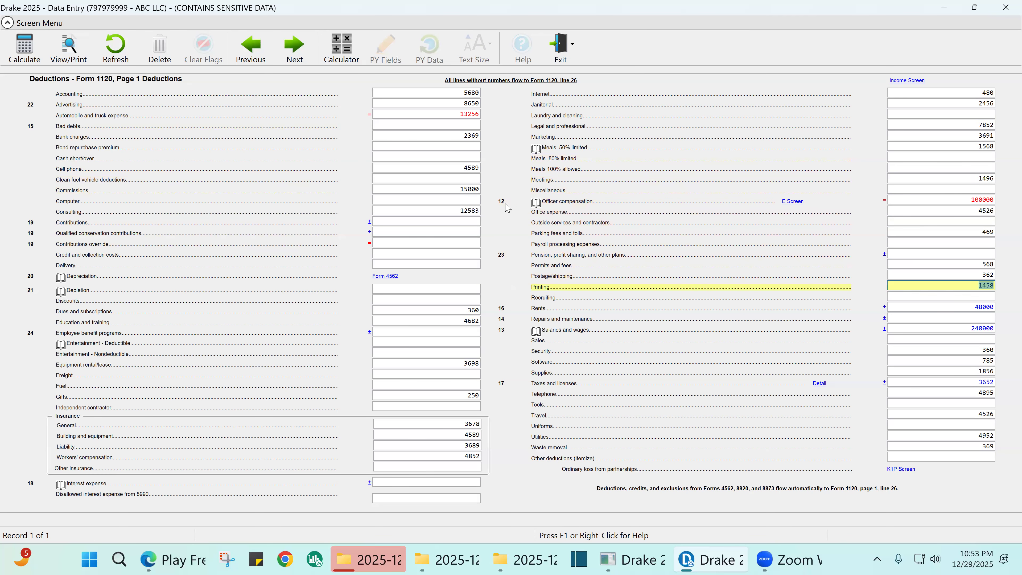
key("Return")
key("Return")
key("Return")
key("Return")
key("Return")
key("Return")
key("Return")
key("Return")
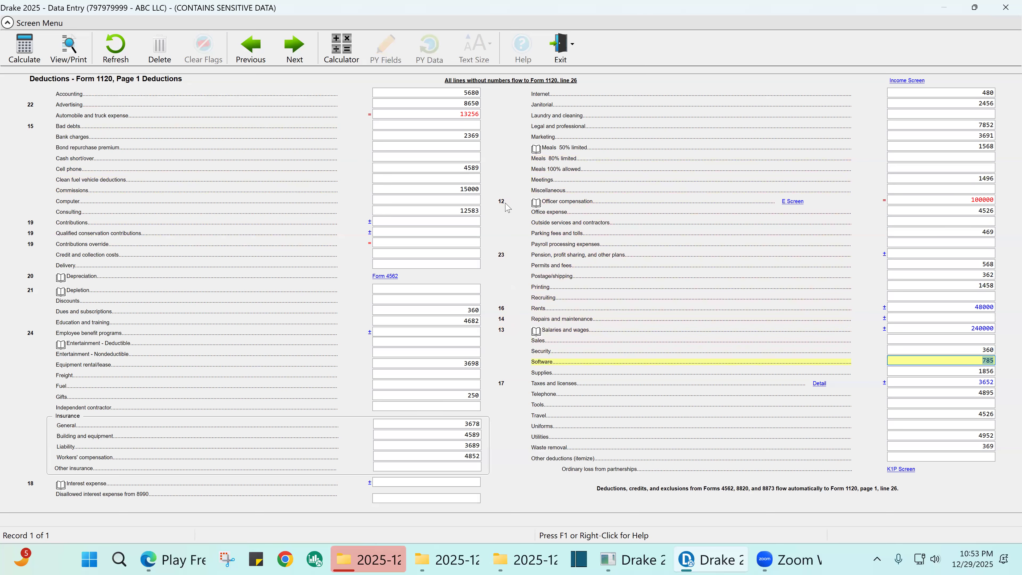
key("Return")
key("Return")
key("Return")
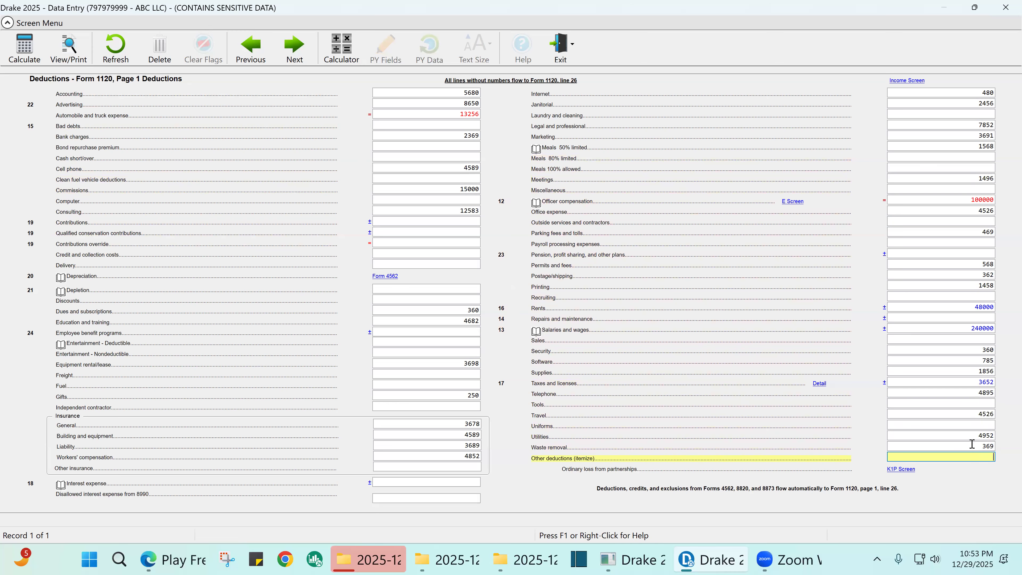
- Close the Other Deductions worksheet empty at $0.00 and bring up the Form 4562 asset list
double_click(972, 461)
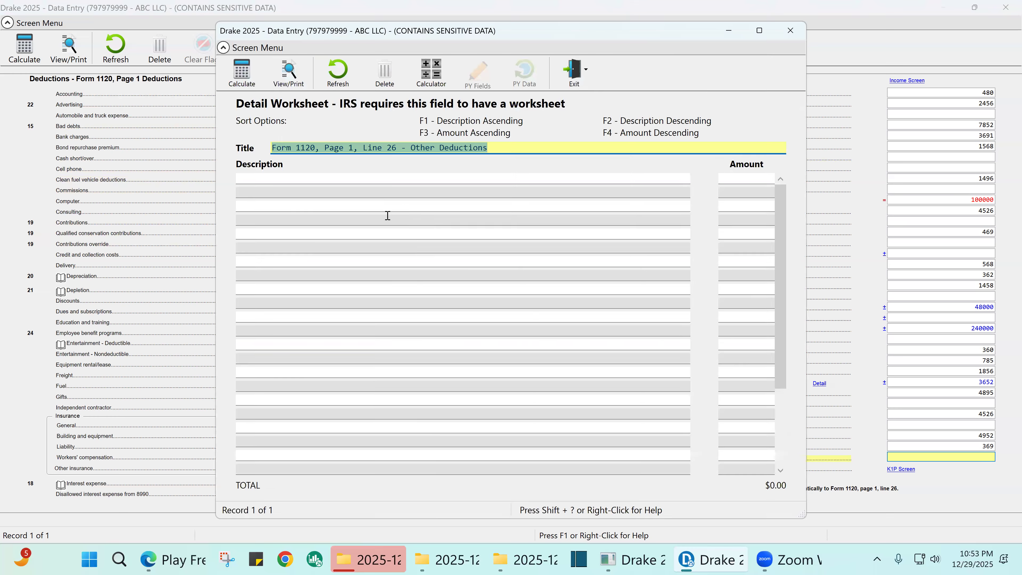
left_click(284, 180)
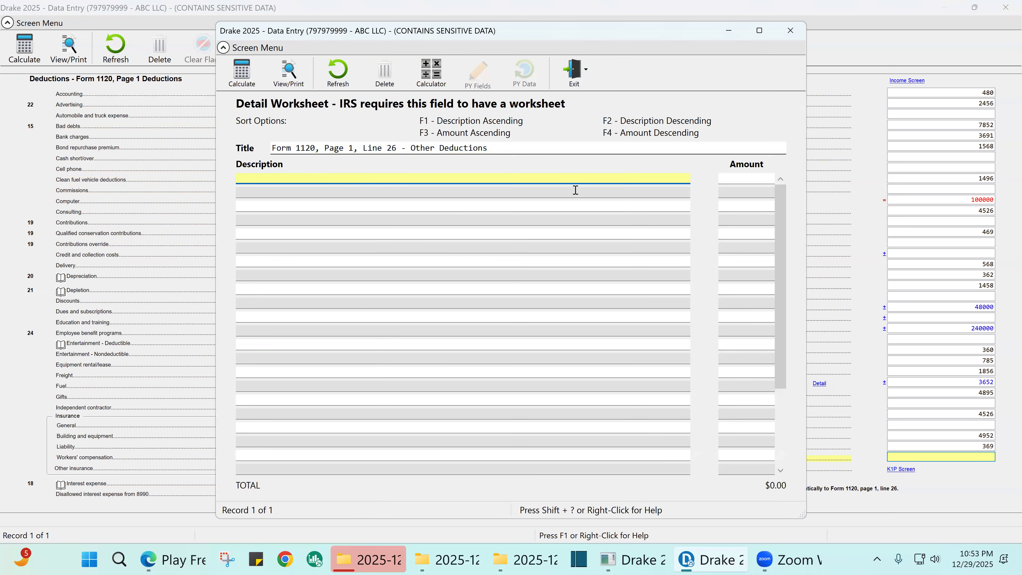
left_click(762, 177)
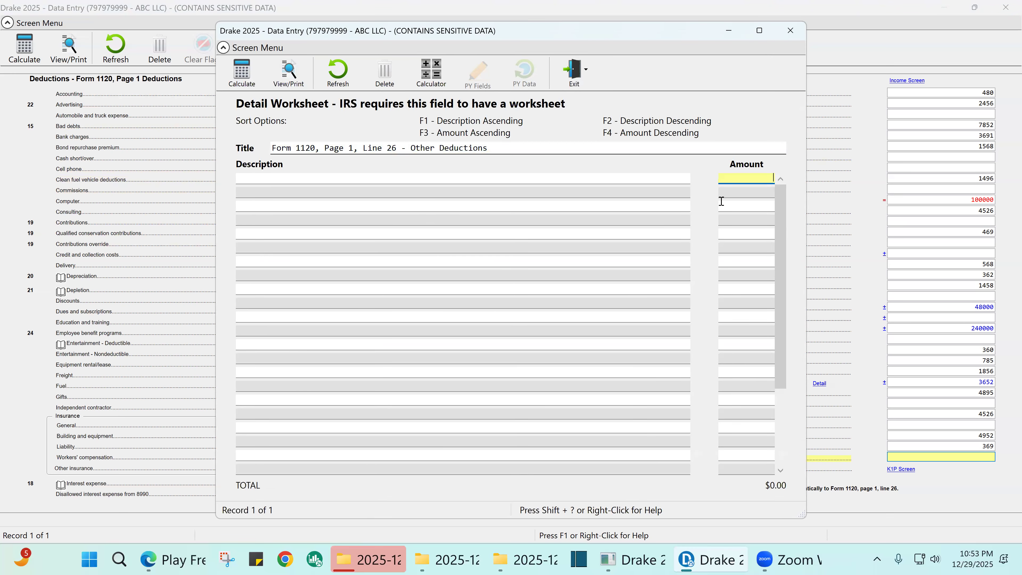
left_click(790, 30)
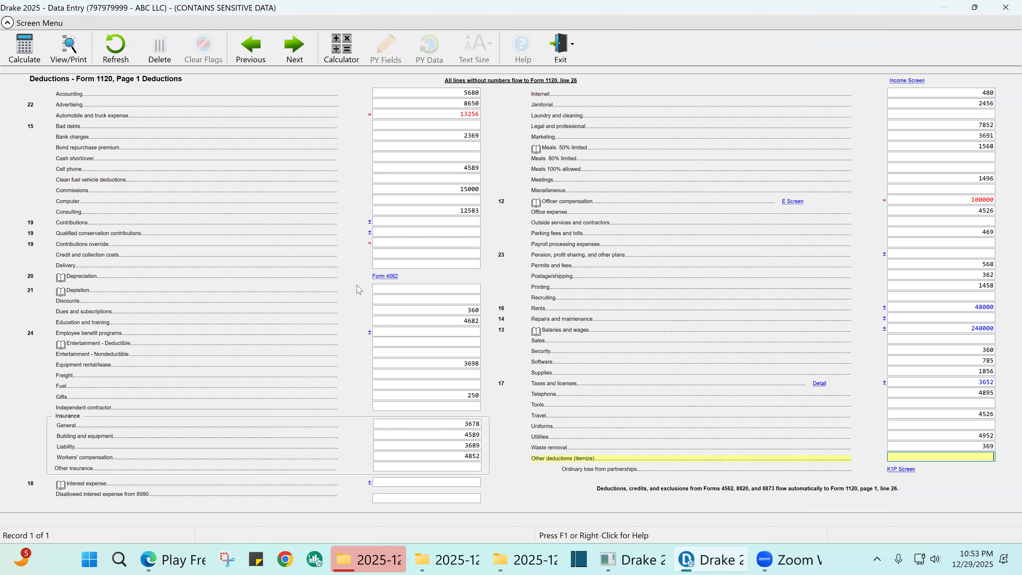
left_click(395, 278)
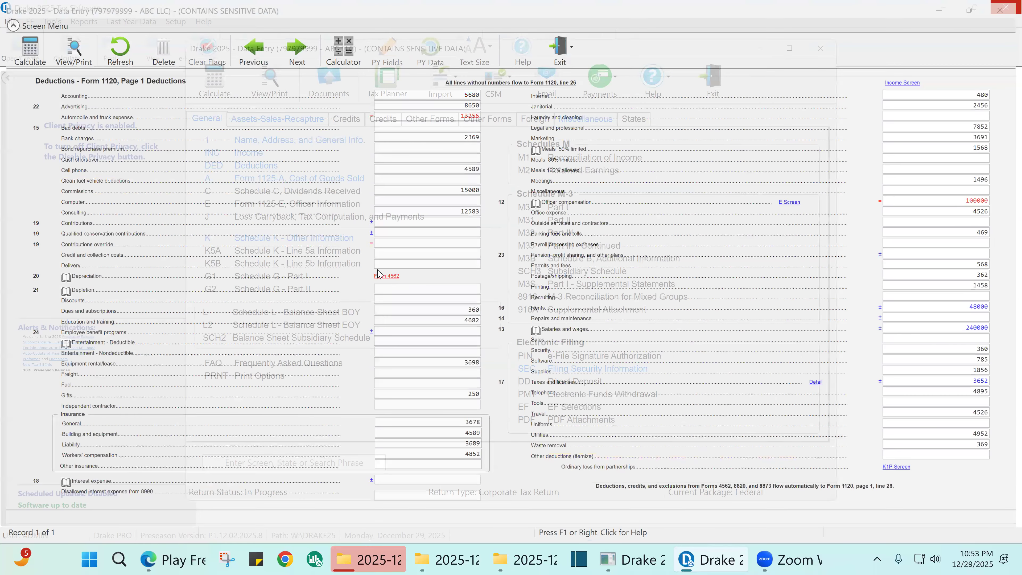
- Browse the four depreciation assets, then open record 1, the 12000 COMPUTER dated 01-01-2025
left_click(489, 144)
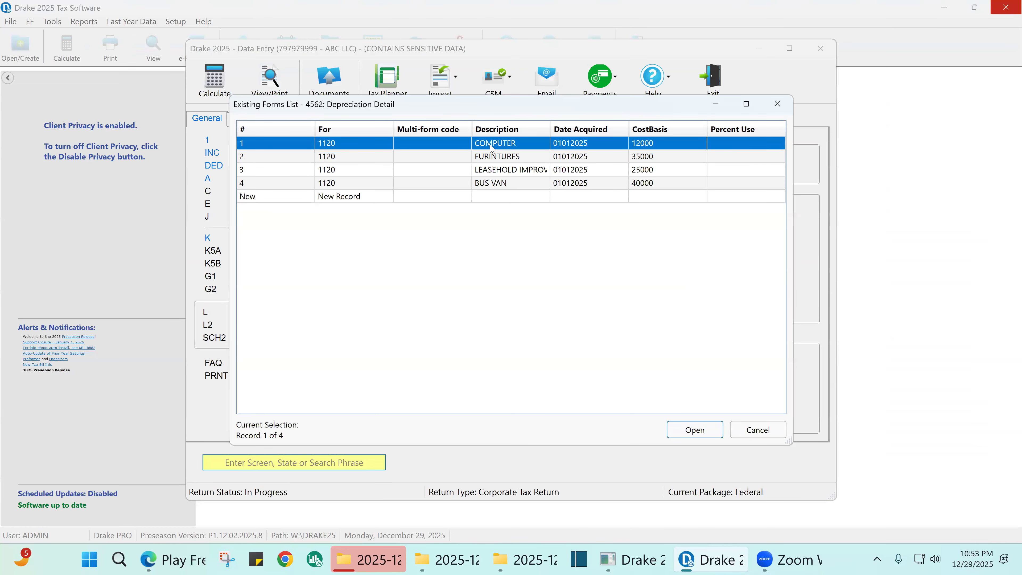
left_click(508, 160)
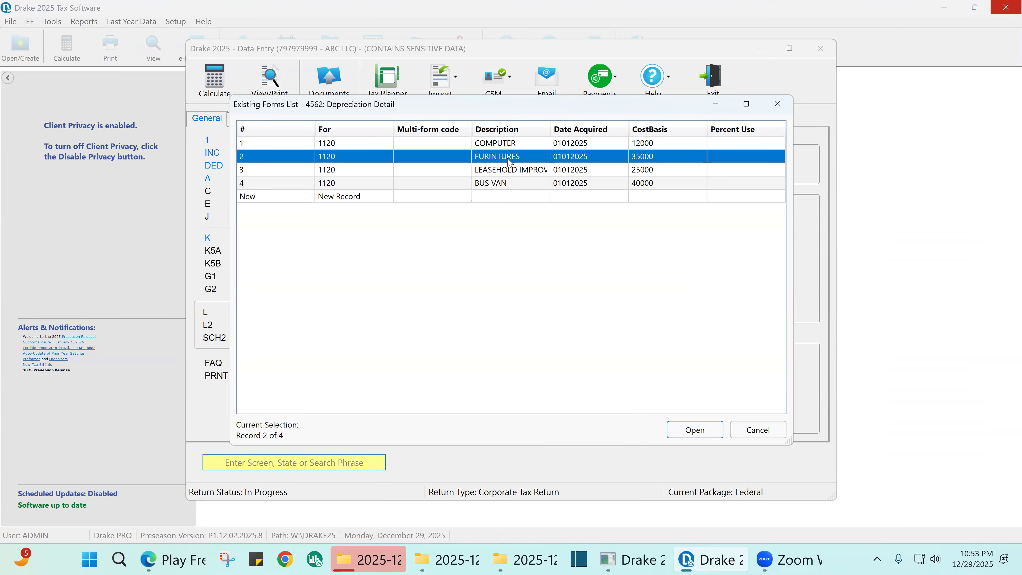
left_click(508, 173)
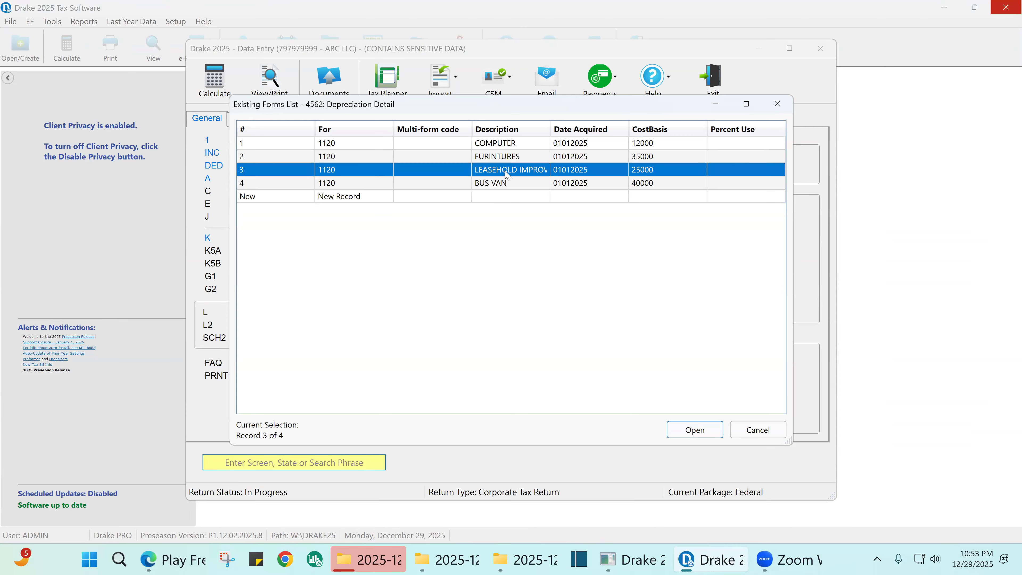
left_click(503, 185)
double_click(498, 147)
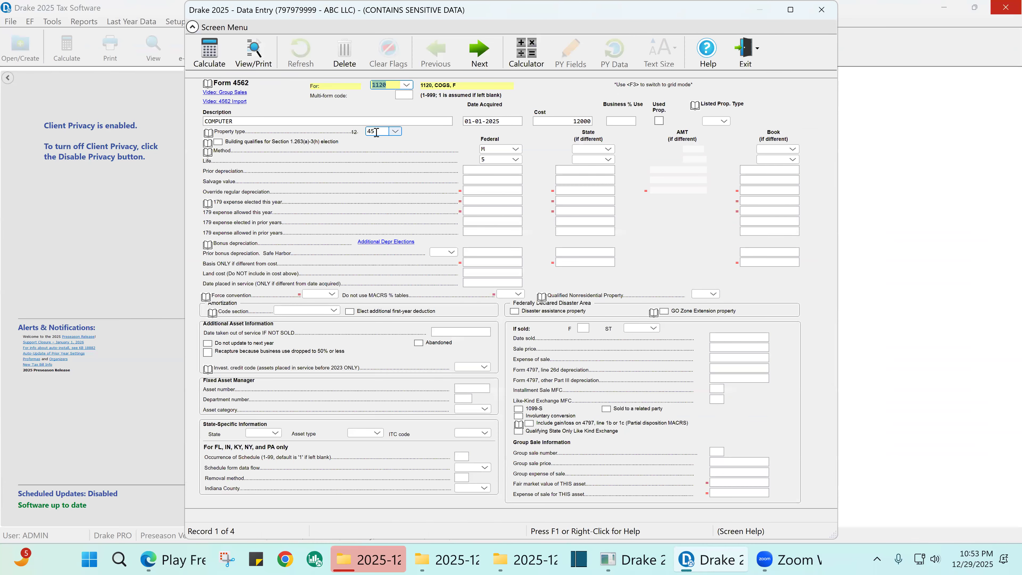
- Keep the COMPUTER's property type as 45 Section 1245 and check its federal life
left_click(395, 133)
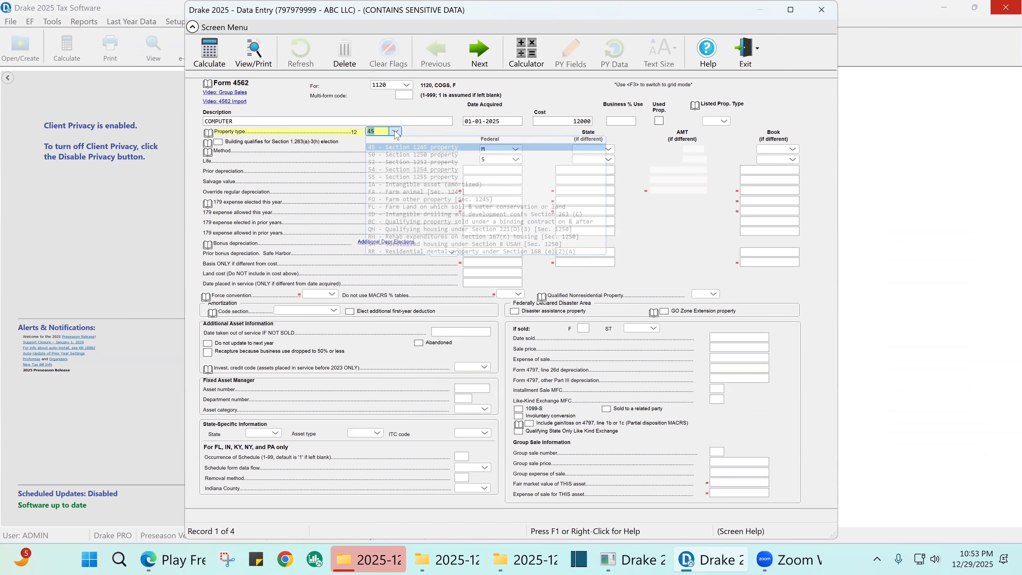
left_click(401, 149)
left_click(490, 159)
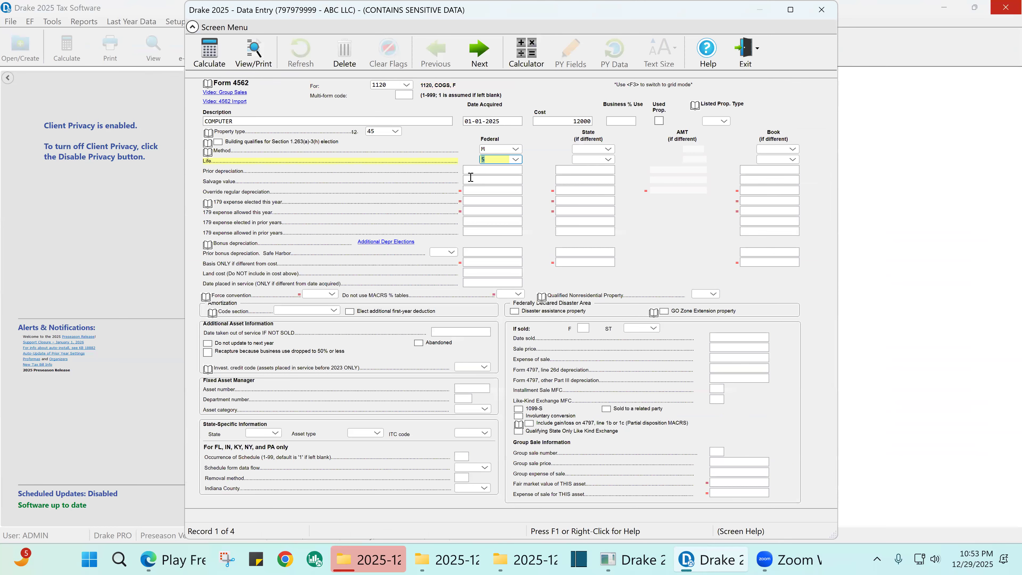
- Review the furniture, leasehold and bus van records, keeping the 40000 van's listed property type H
key("Page_Down")
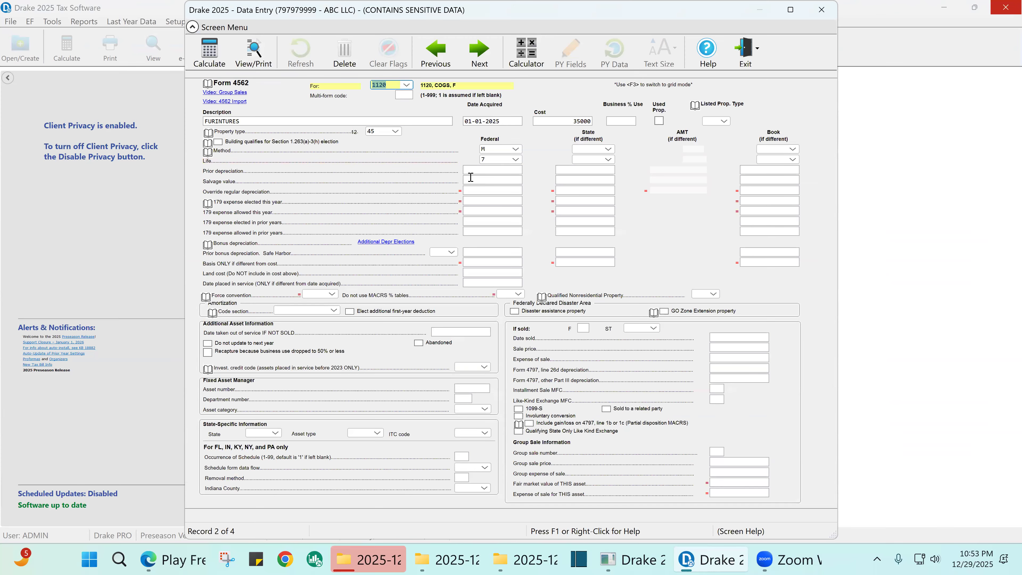
key("Page_Down")
key("Page_Down")
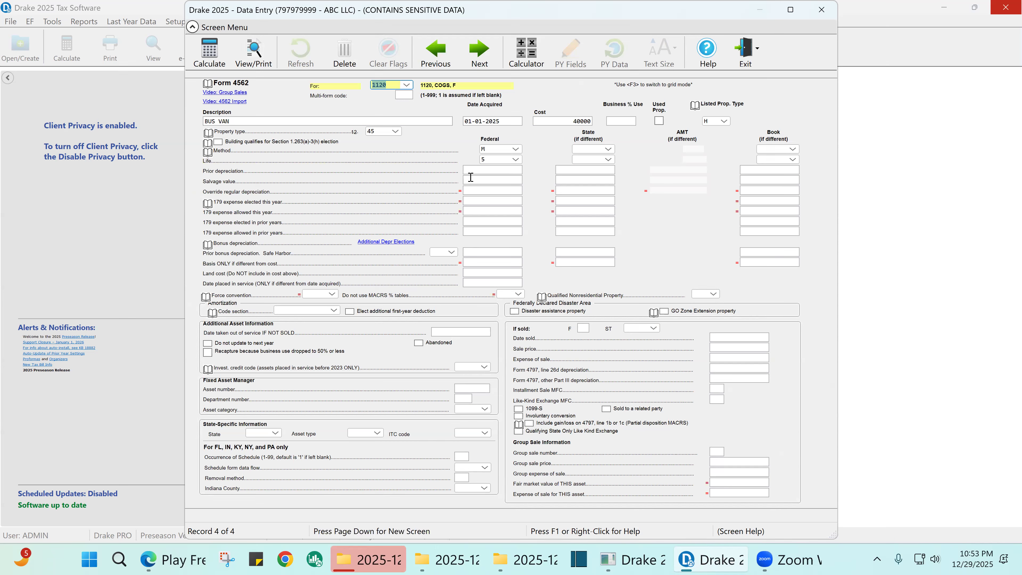
key("Page_Up")
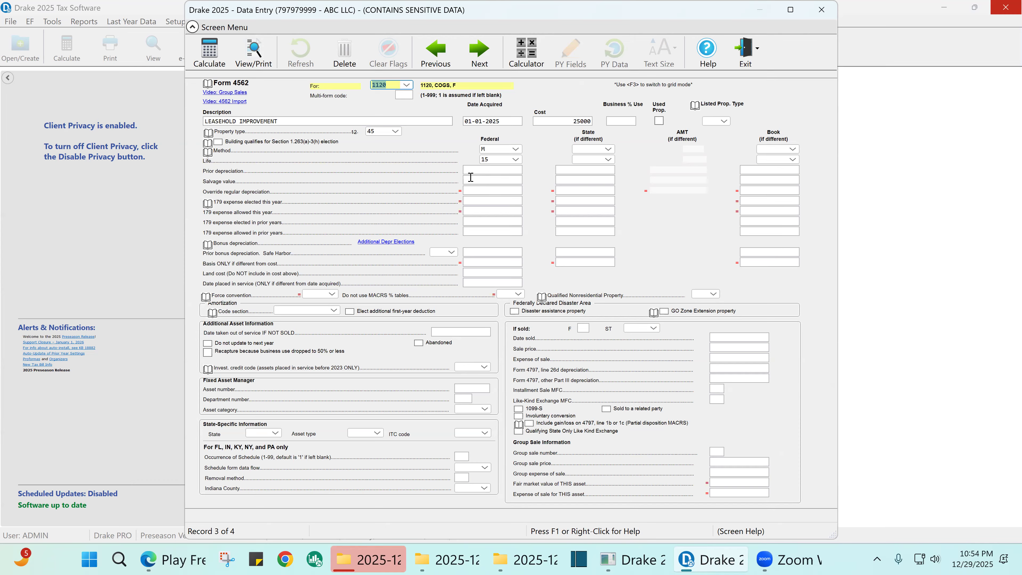
key("Page_Down")
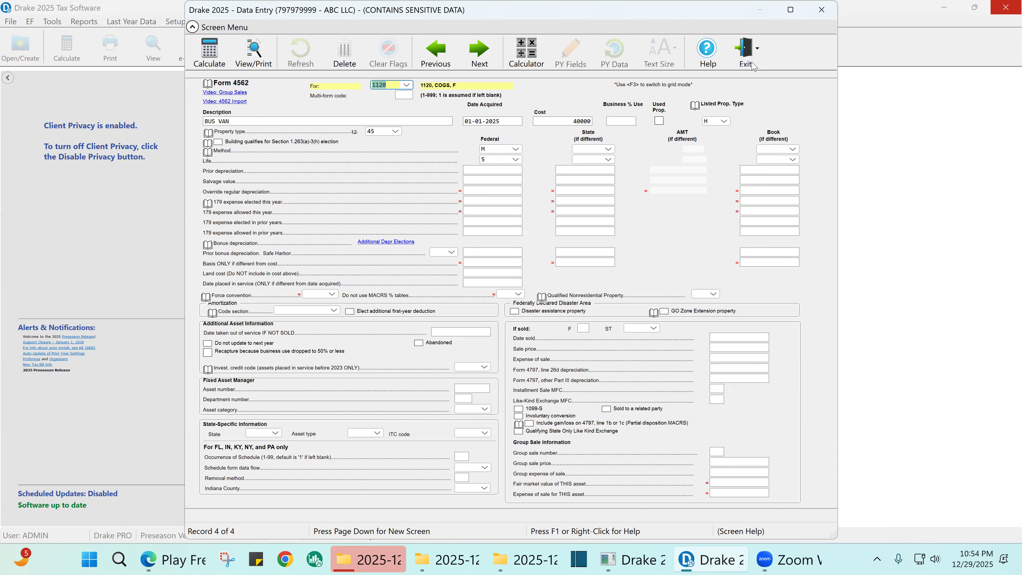
left_click(724, 122)
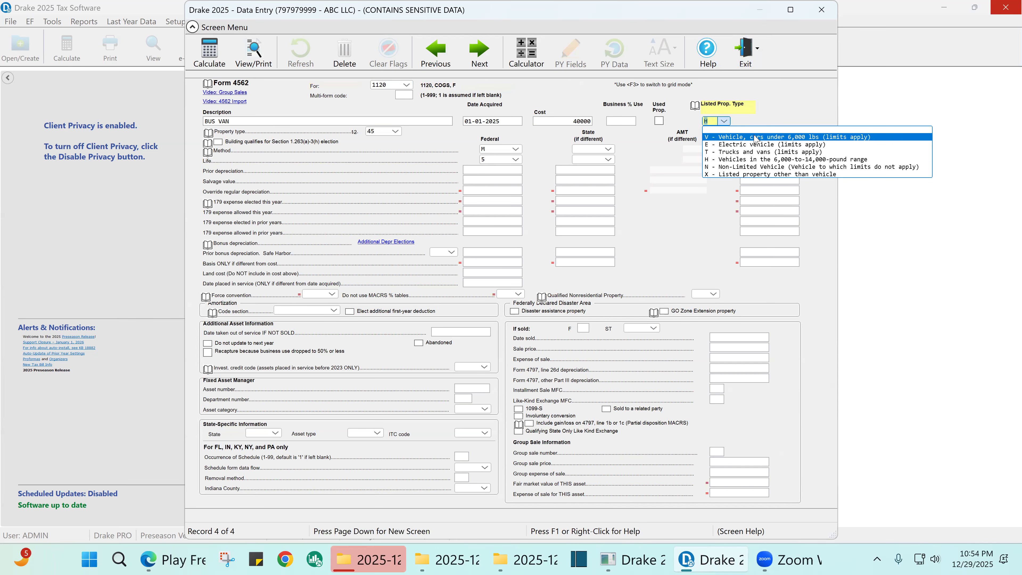
left_click(754, 163)
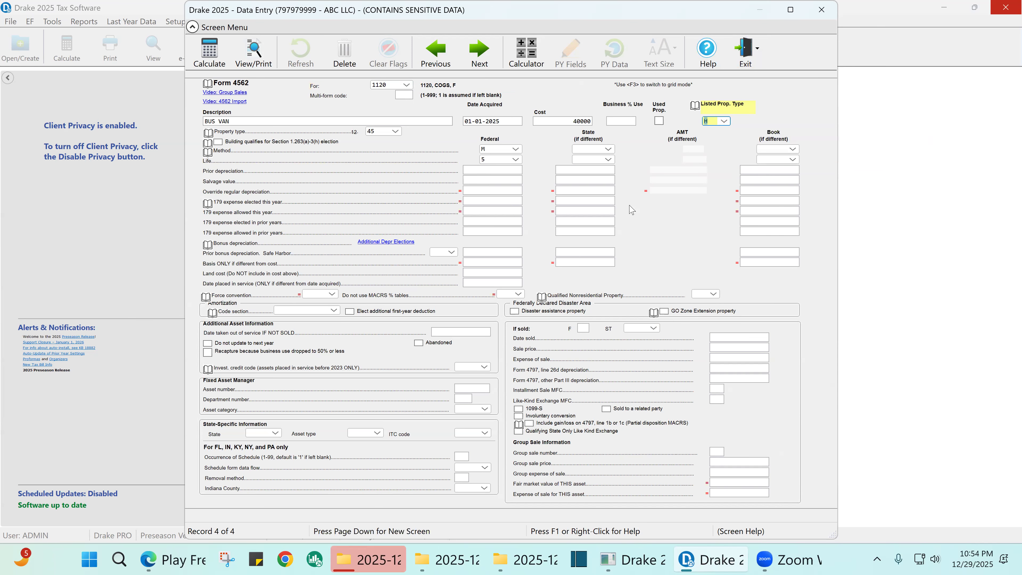
left_click(810, 13)
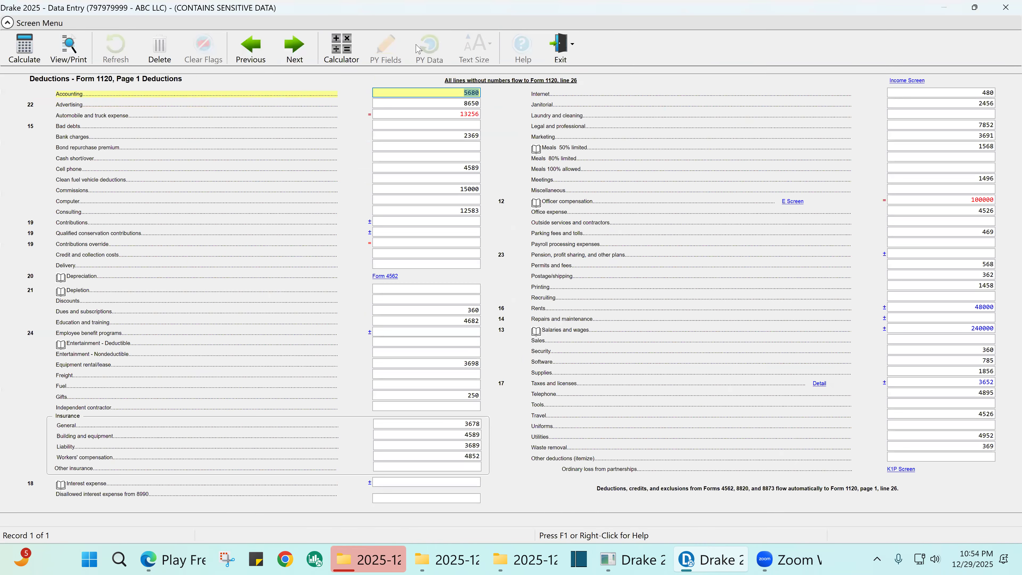
- Calculate ABC LLC's return through View/Print and dismiss the state module error report
left_click(75, 54)
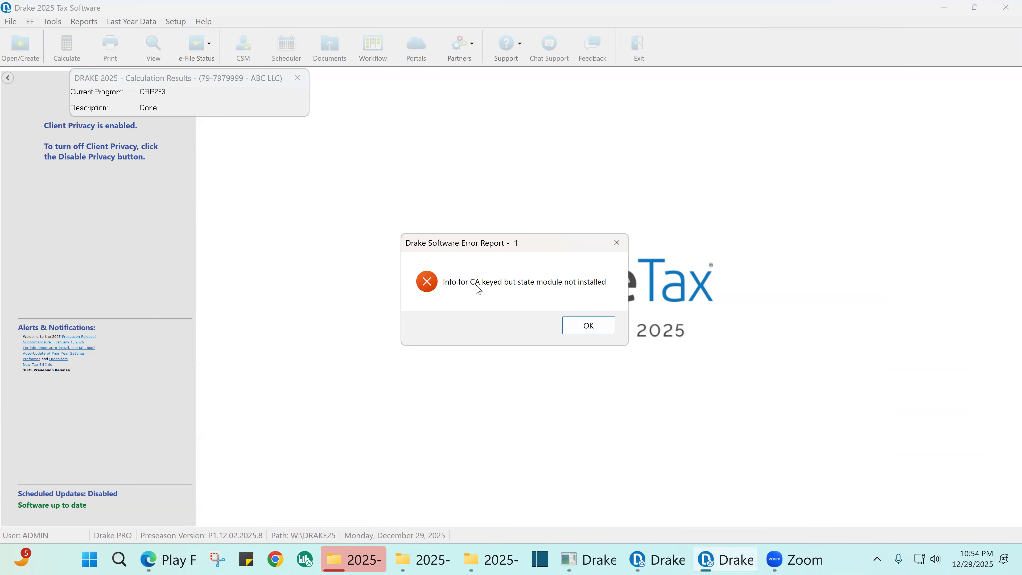
left_click(587, 326)
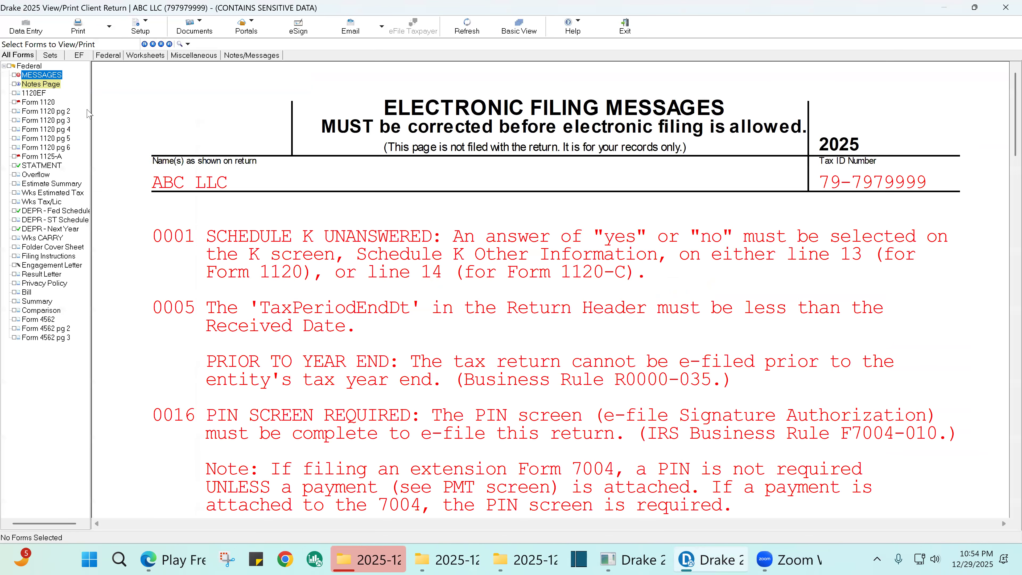
- On Form 1120, mark line 30 taxable income, line 31 total tax and line 35 amount owed (87,529) reviewed
left_click(56, 102)
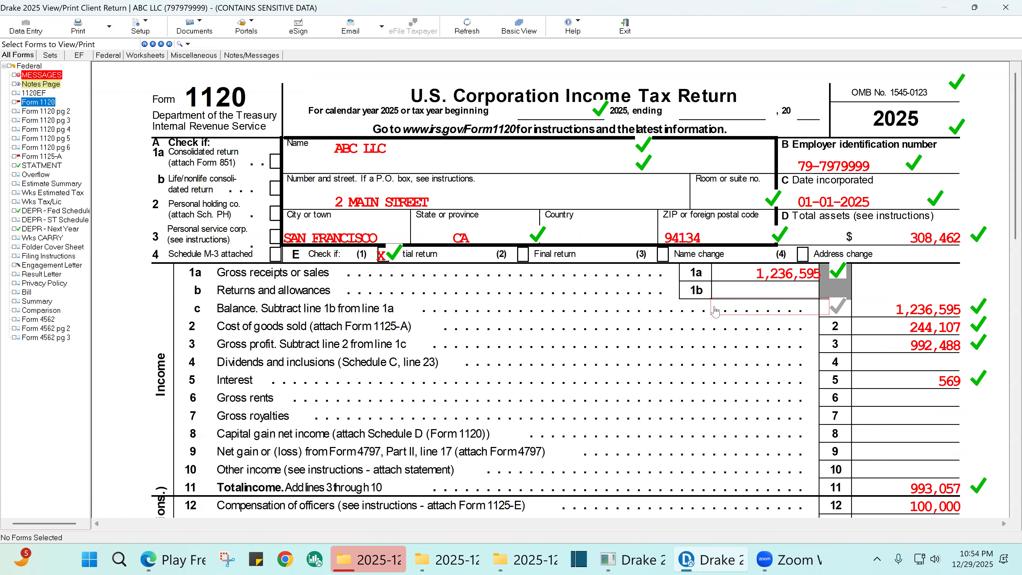
scroll(710, 322, "down", 6)
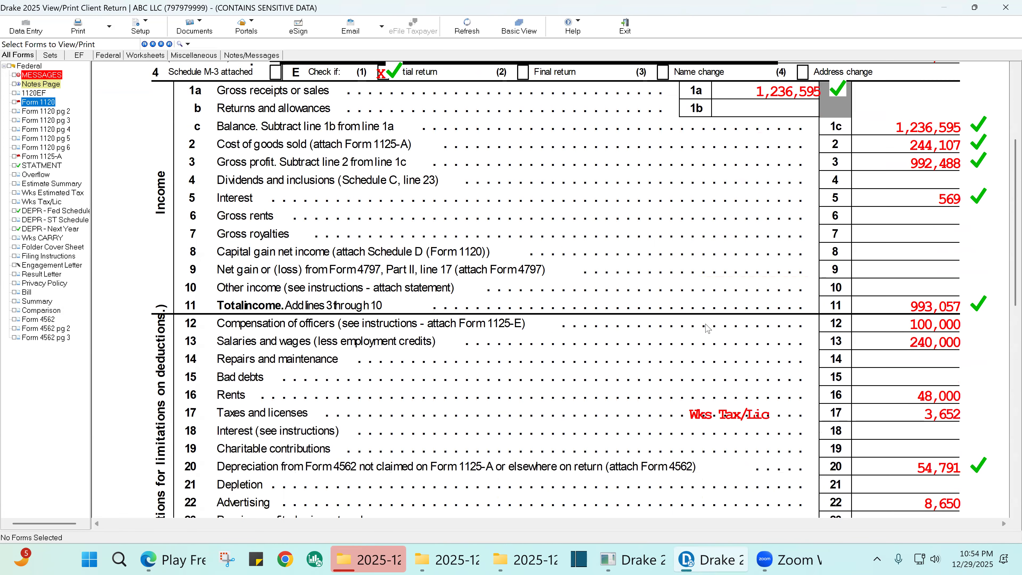
scroll(708, 329, "down", 4)
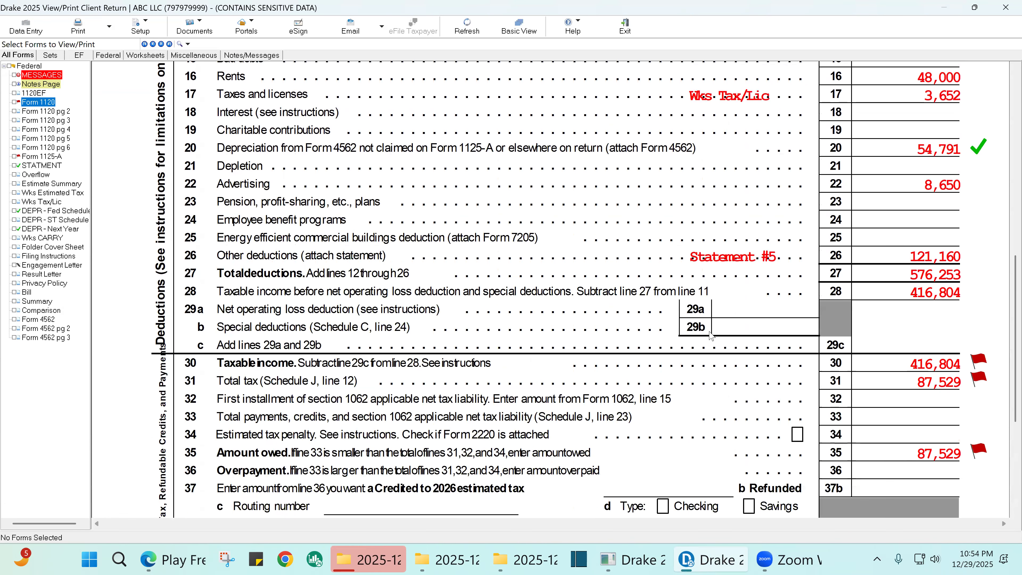
left_click(979, 361)
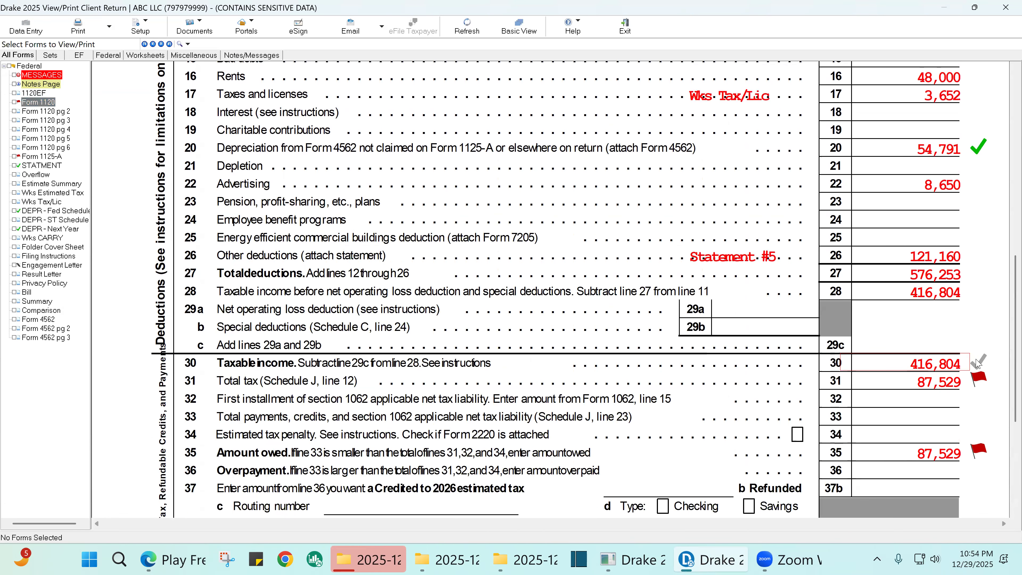
left_click(978, 378)
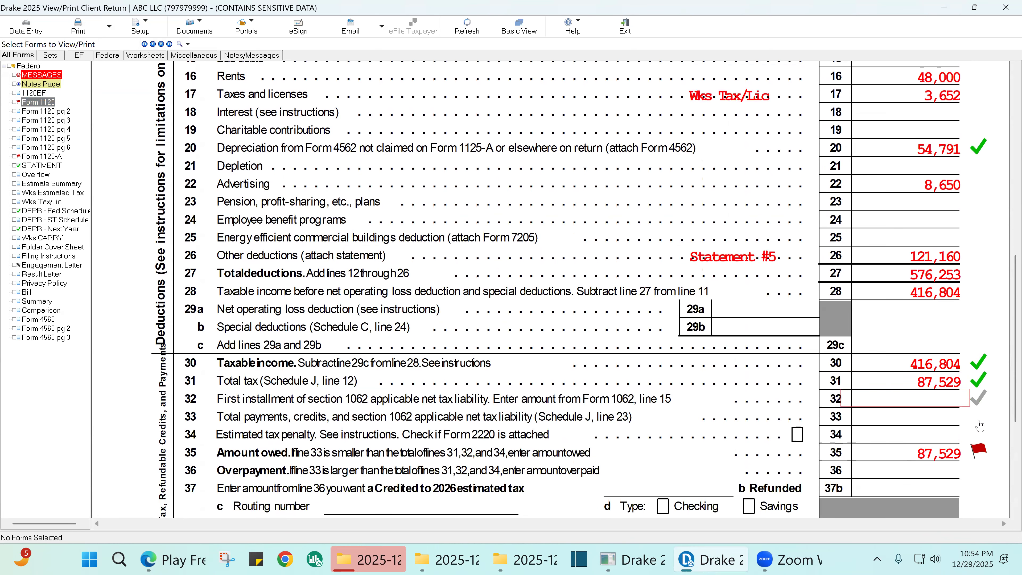
left_click(978, 450)
- Mark line 16 rents of 48,000 and one more flagged line as reviewed
scroll(949, 332, "up", 3)
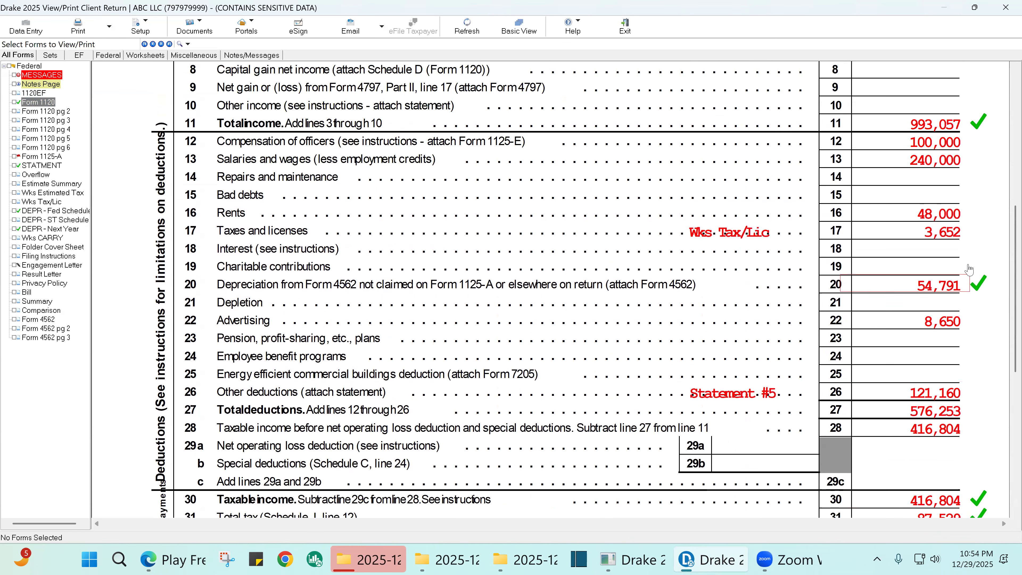
left_click(977, 211)
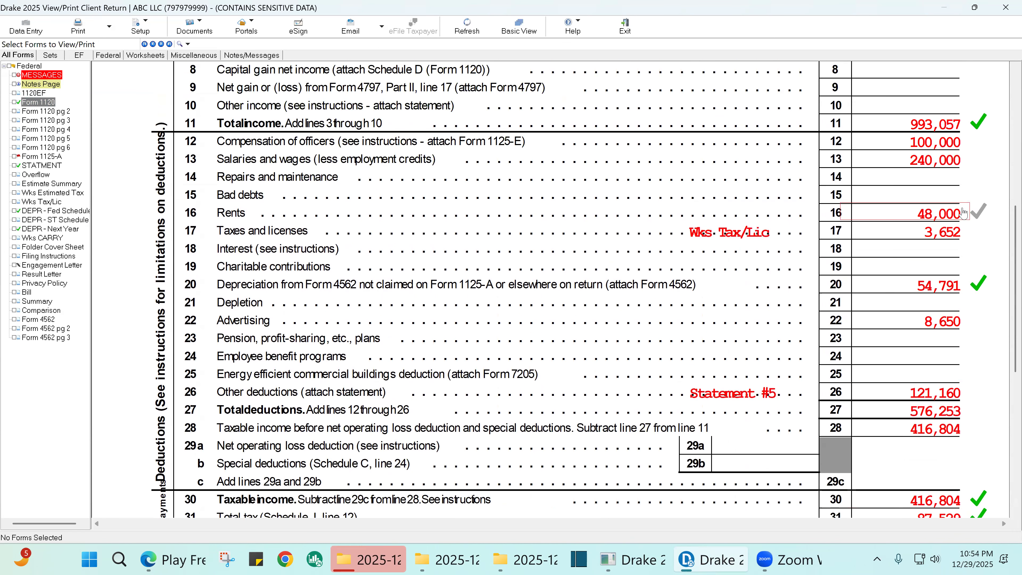
left_click(978, 321)
scroll(976, 370, "down", 3)
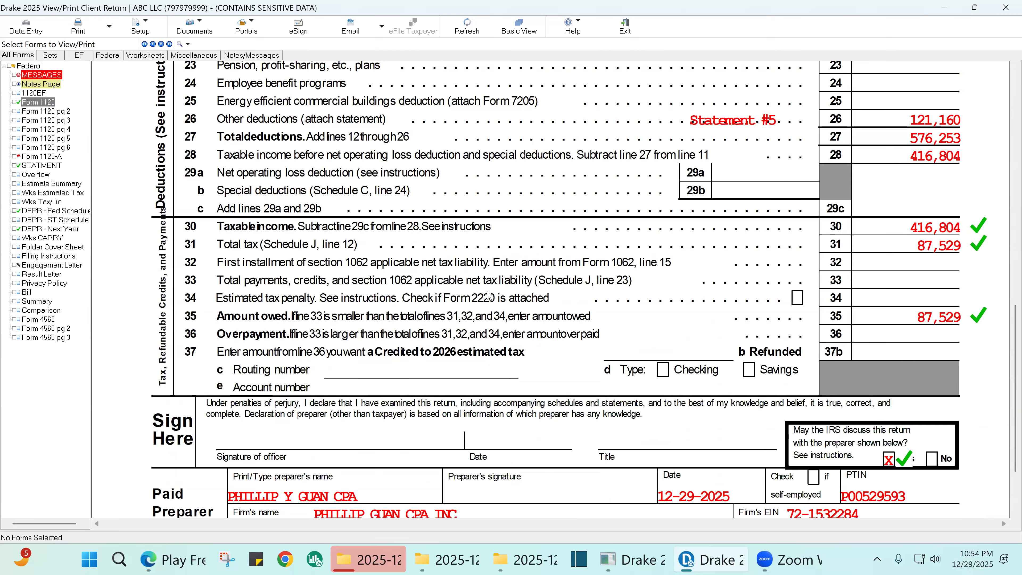
scroll(431, 266, "up", 1)
scroll(432, 266, "up", 3)
scroll(432, 266, "up", 3)
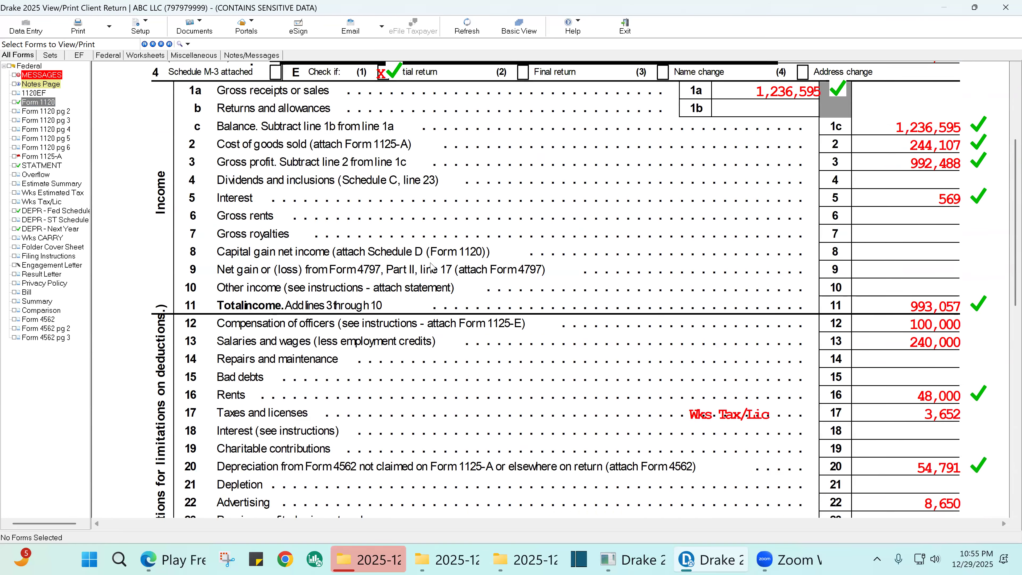
scroll(433, 267, "up", 1)
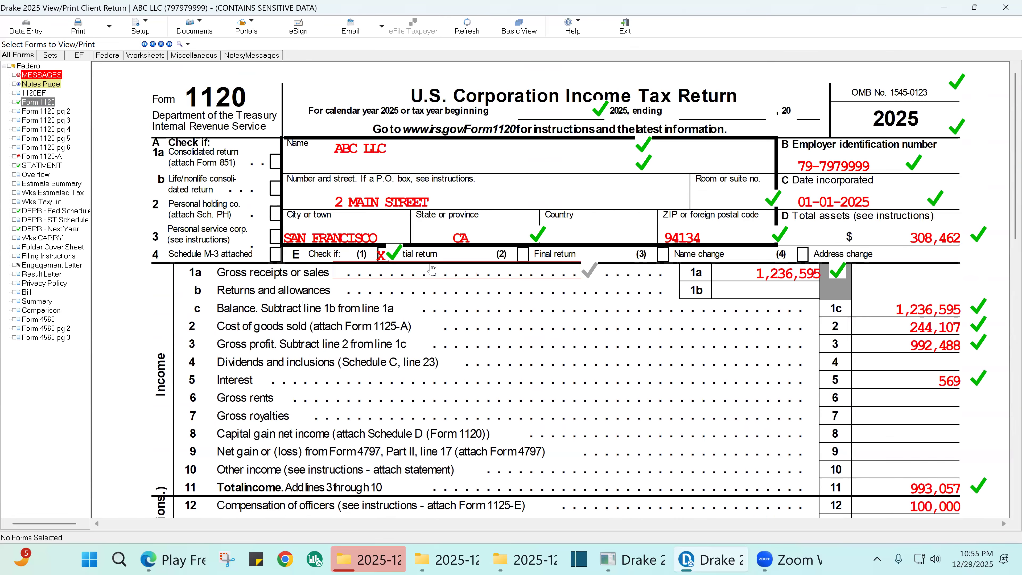